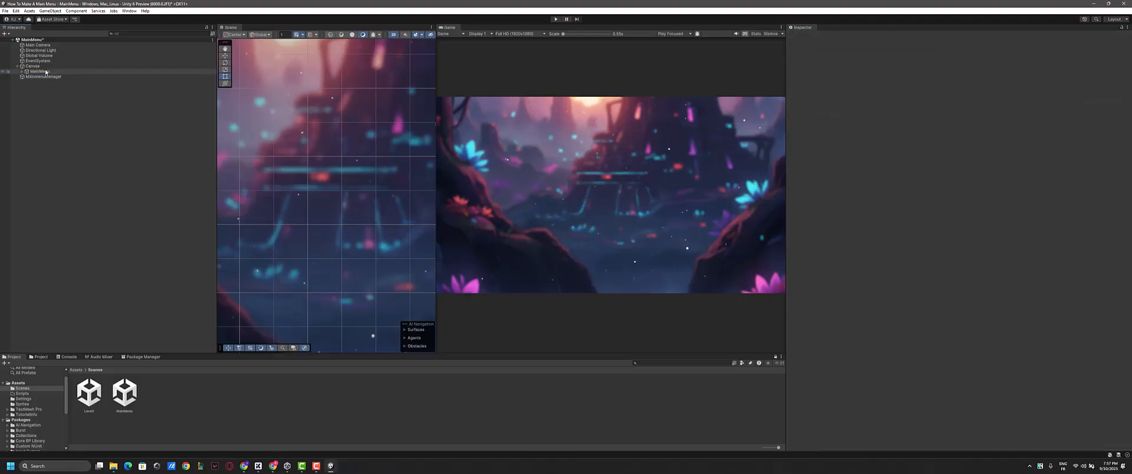
- Create an empty child object under MainMenu and name it Settings
left_click(37, 66)
left_click(39, 72)
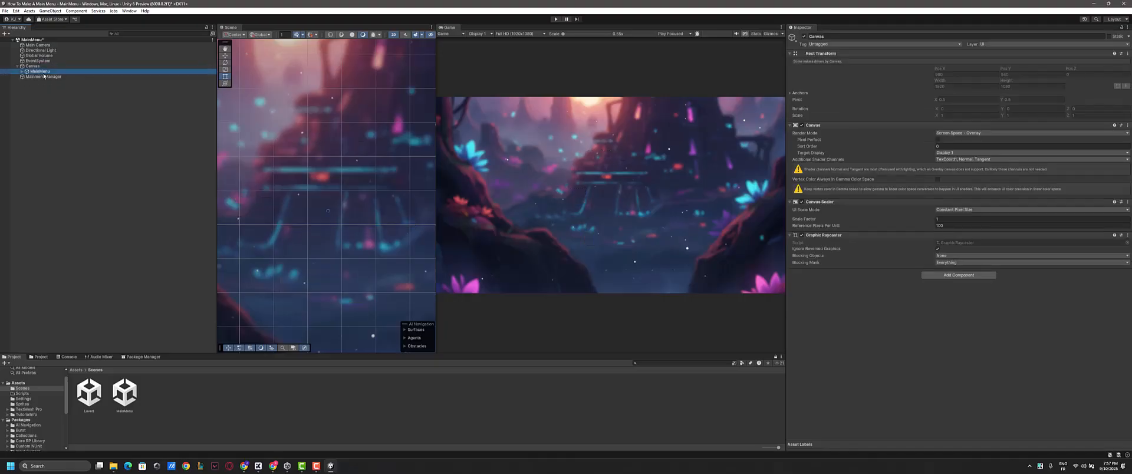
left_click(22, 71)
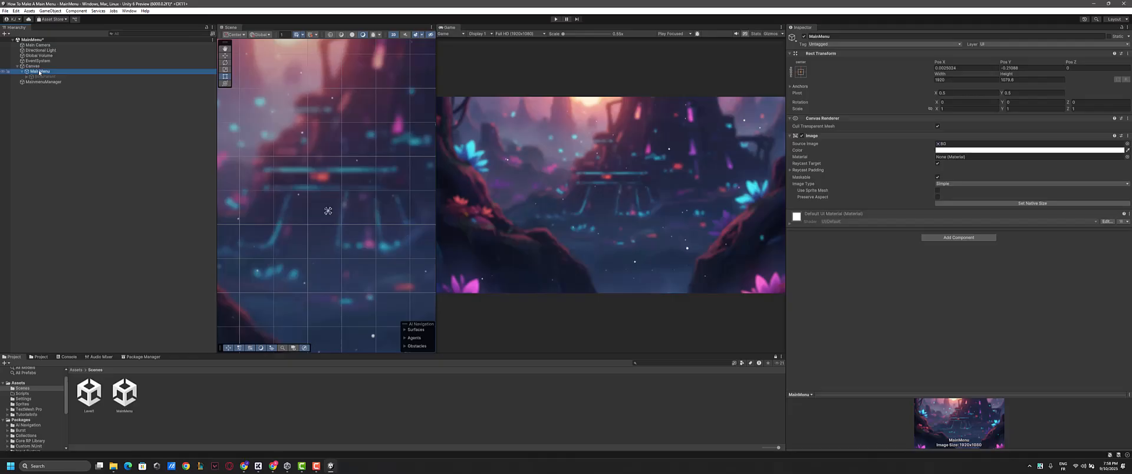
right_click(39, 72)
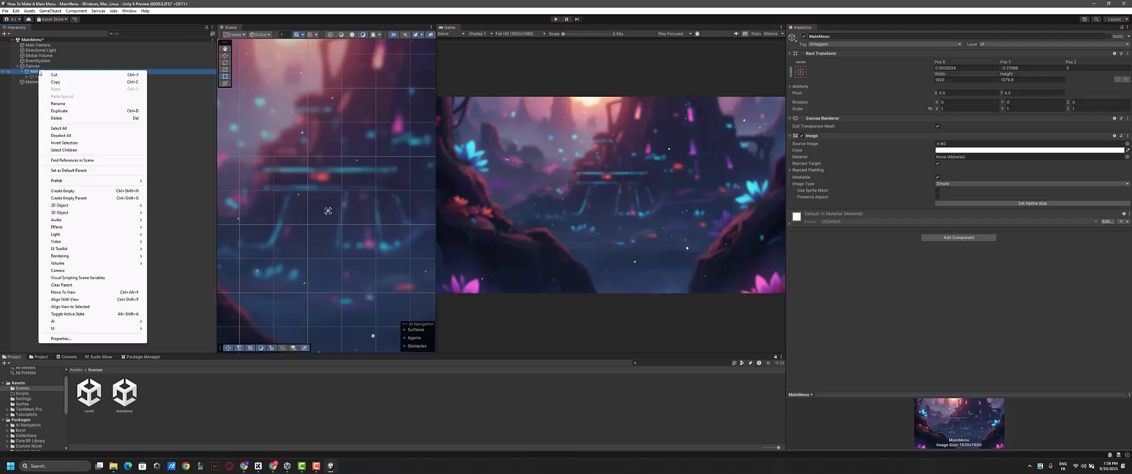
left_click(71, 191)
scroll(322, 201, "down", 5)
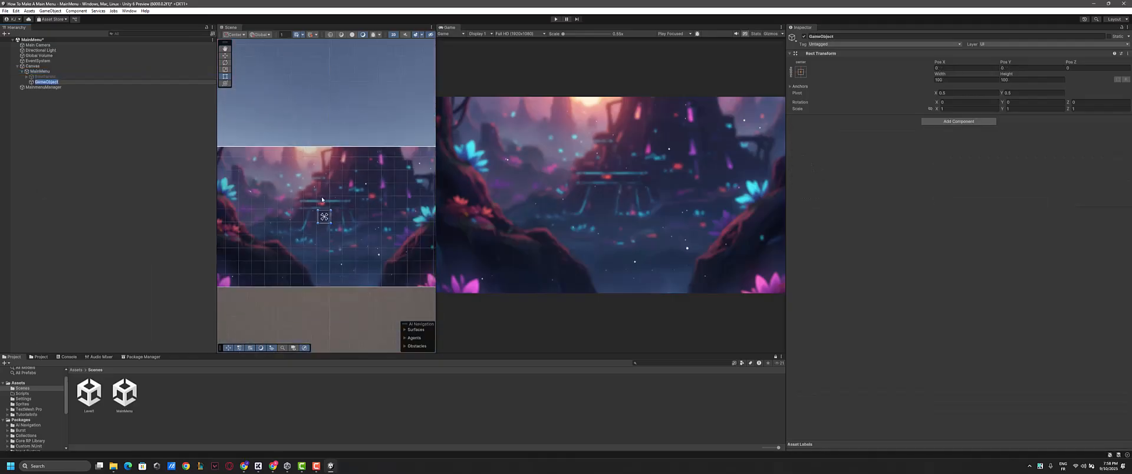
type("B")
key("Return")
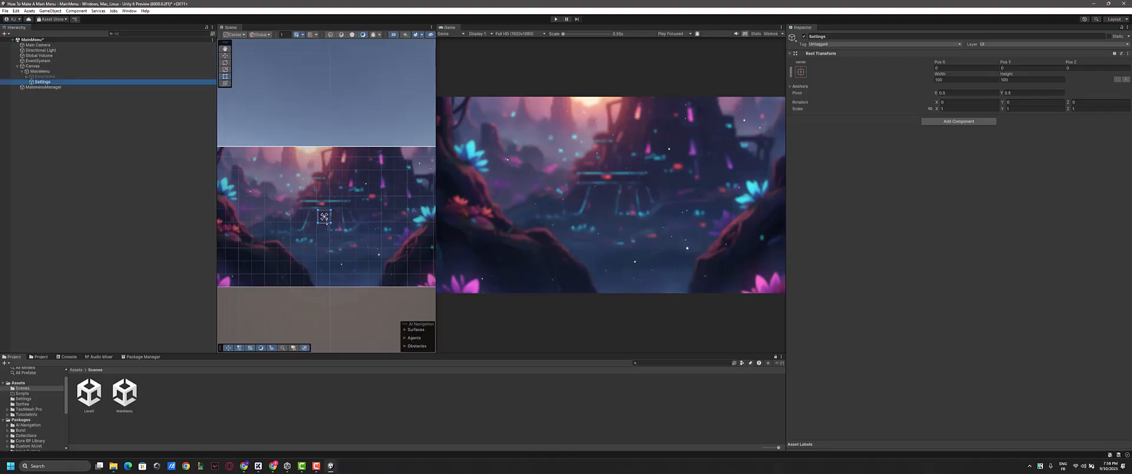
- Stretch the Settings object's rectangle over the whole background image, about 1920 by 1073
left_click(227, 77)
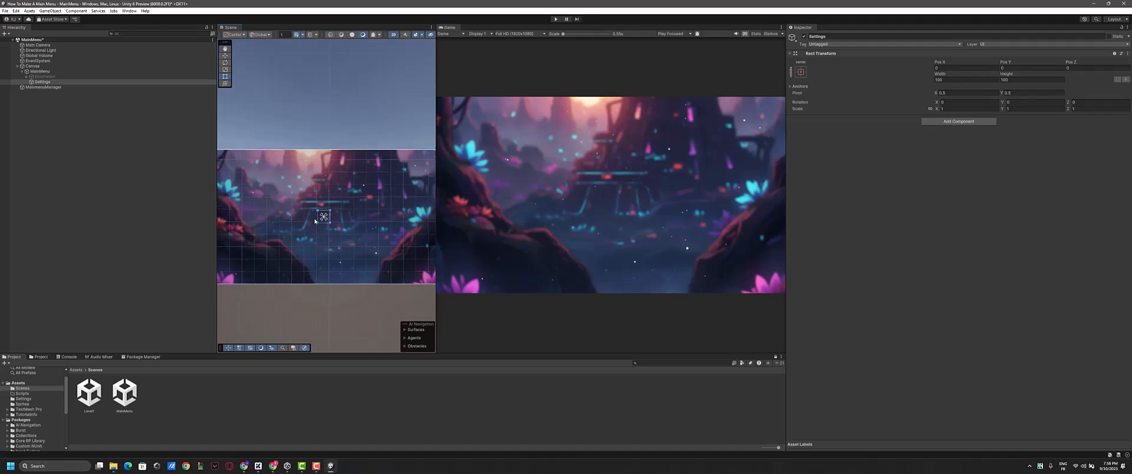
scroll(323, 217, "down", 3)
left_click_drag(318, 218, 231, 217)
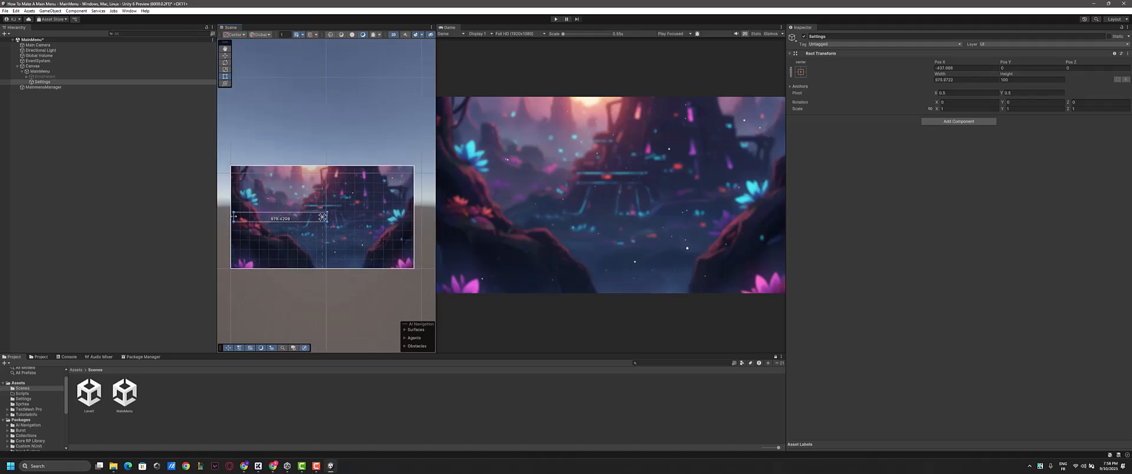
left_click_drag(328, 217, 338, 269)
scroll(319, 243, "up", 2)
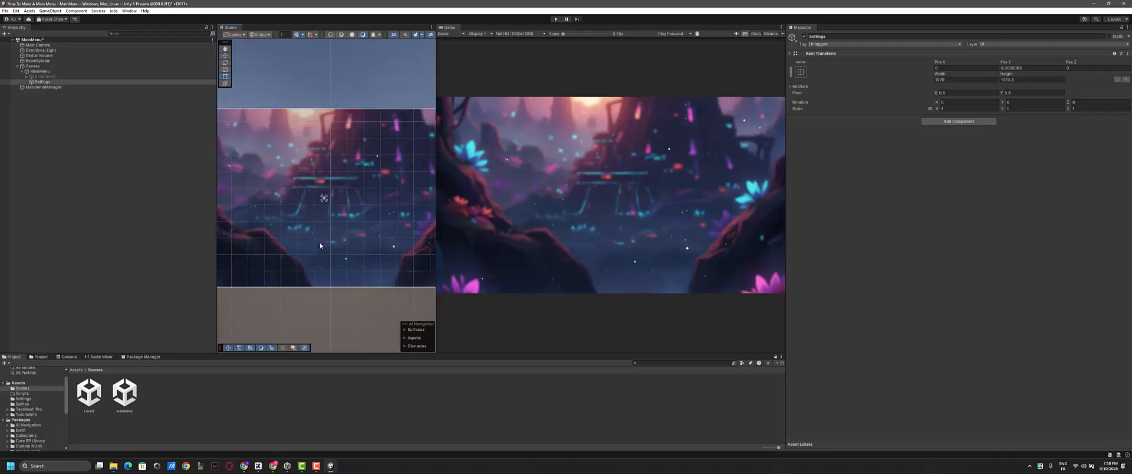
- Add a TextMeshPro text element under Settings and set its text to "Settings"
left_click(44, 82)
right_click(38, 82)
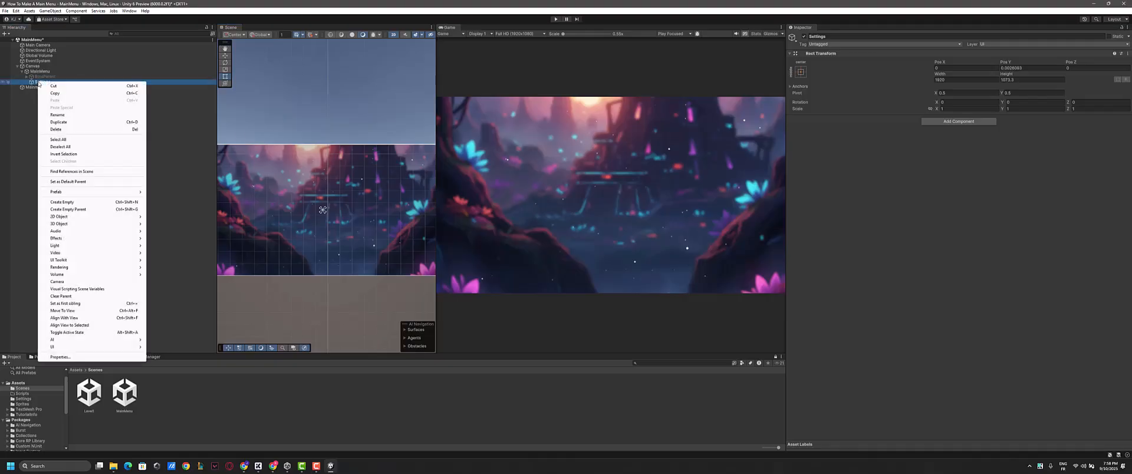
mouse_move(69, 346)
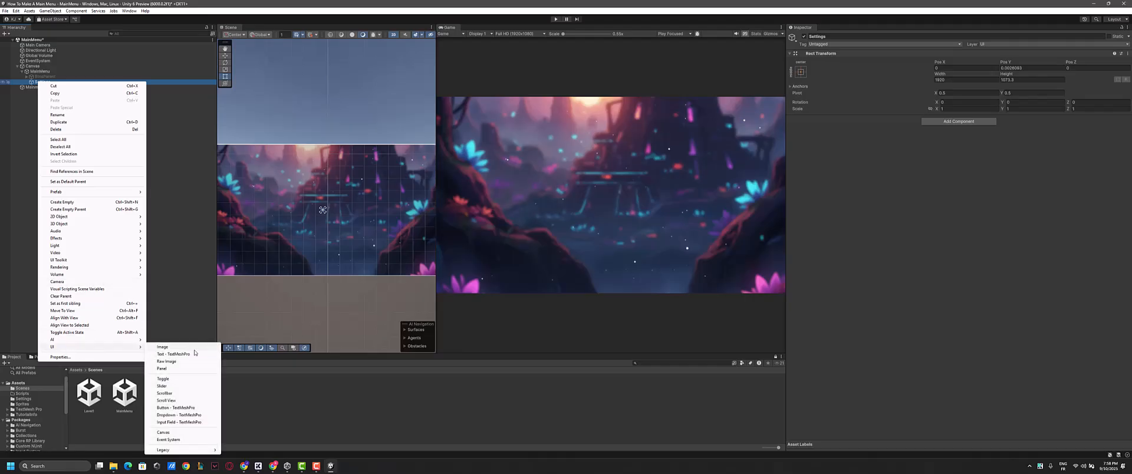
left_click(173, 354)
scroll(337, 209, "up", 5)
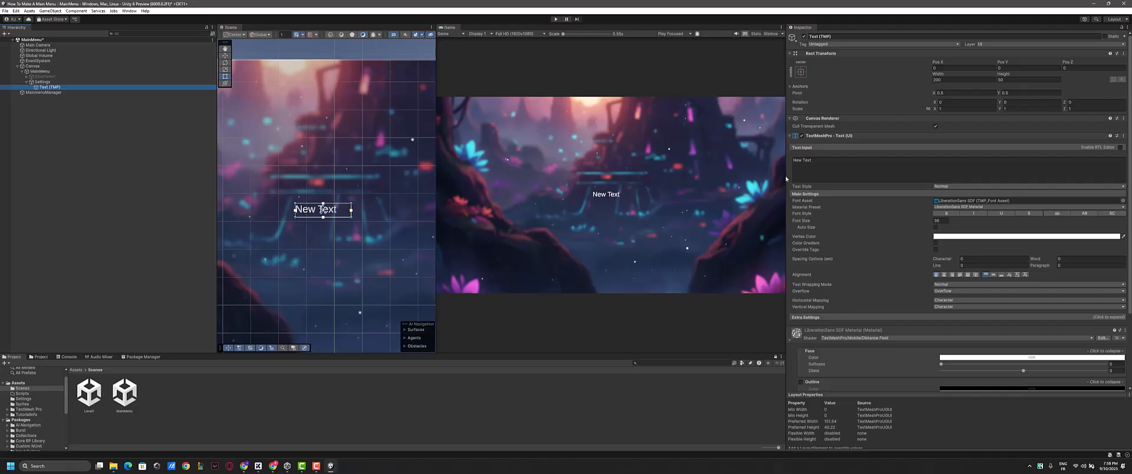
left_click(801, 167)
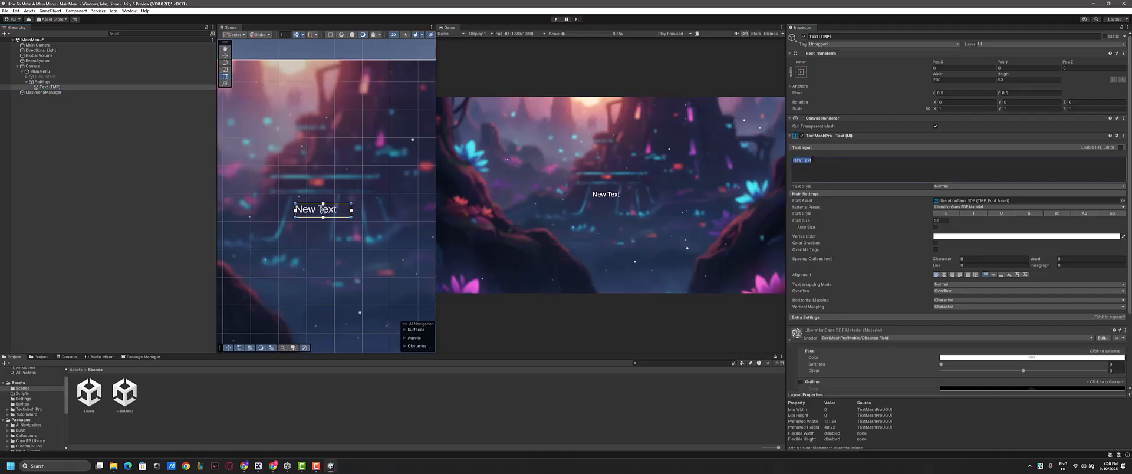
type("Settings")
- Make the heading text bold, enlarge its font size to about 61, and center it horizontally and vertically
left_click(947, 214)
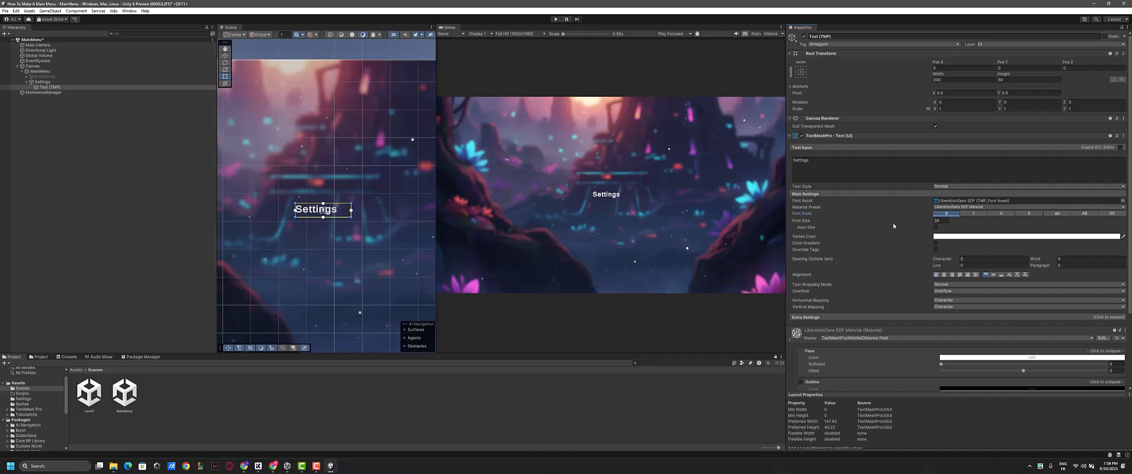
left_click_drag(798, 224, 1081, 257)
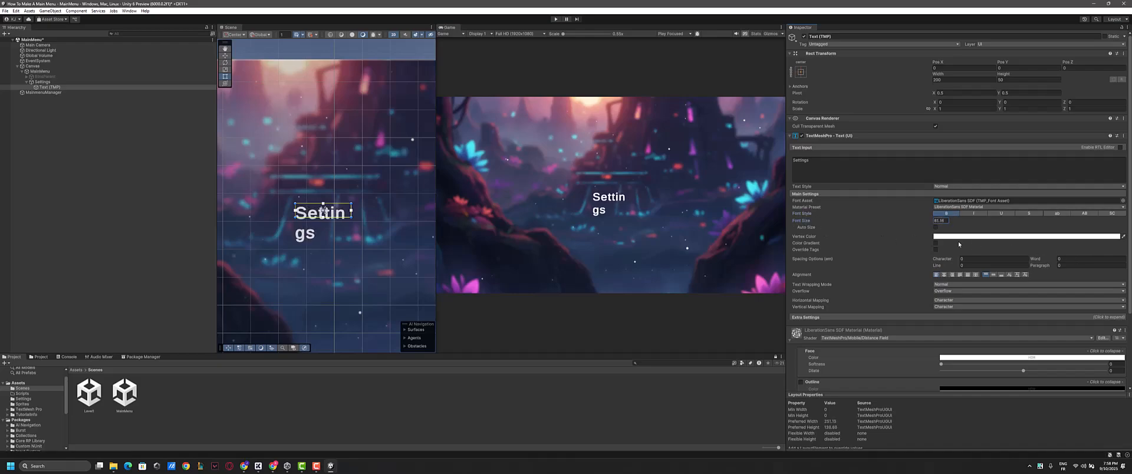
left_click(945, 275)
left_click(993, 274)
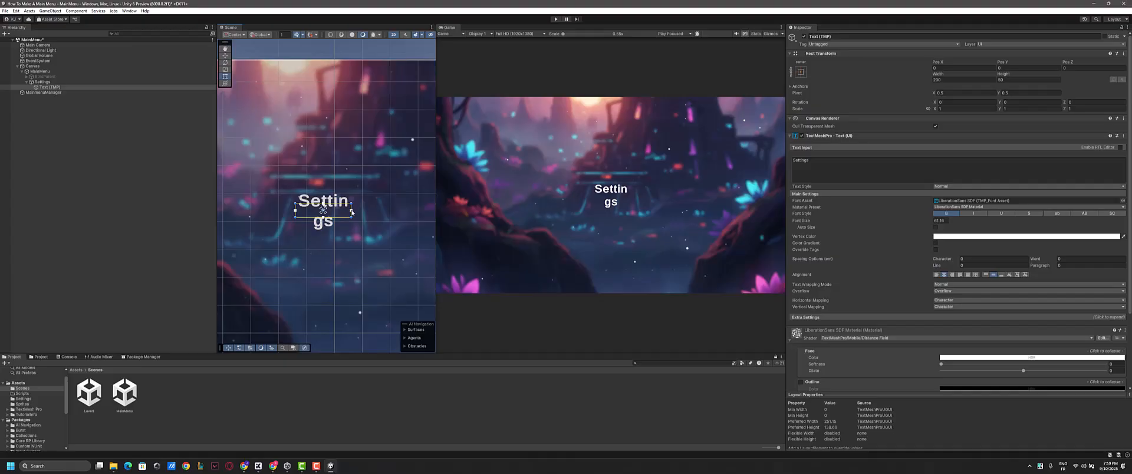
- Widen the heading's text box to about 437 by 99 and move it up into the upper middle of the canvas
left_click_drag(351, 212, 403, 214)
left_click_drag(296, 213, 304, 230)
key("w")
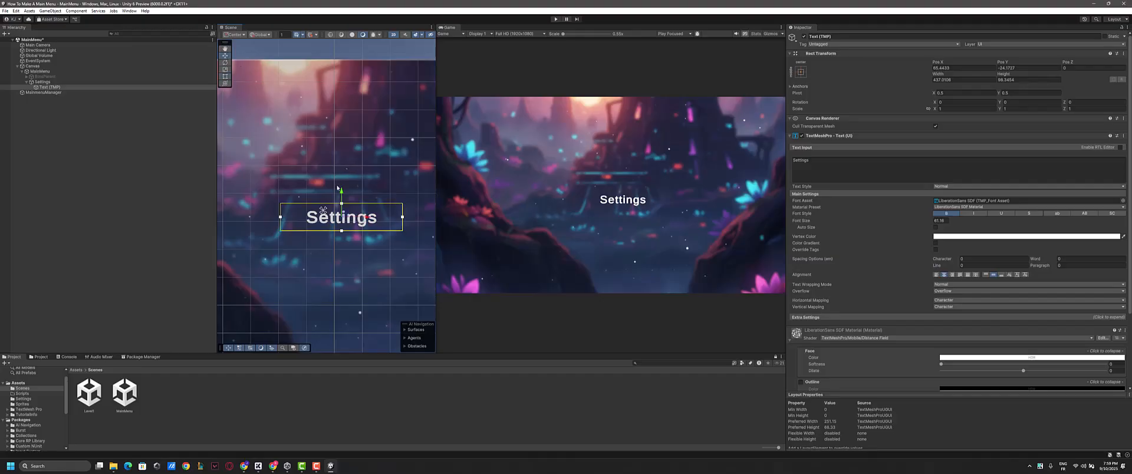
left_click_drag(341, 195, 341, 138)
scroll(341, 150, "down", 3)
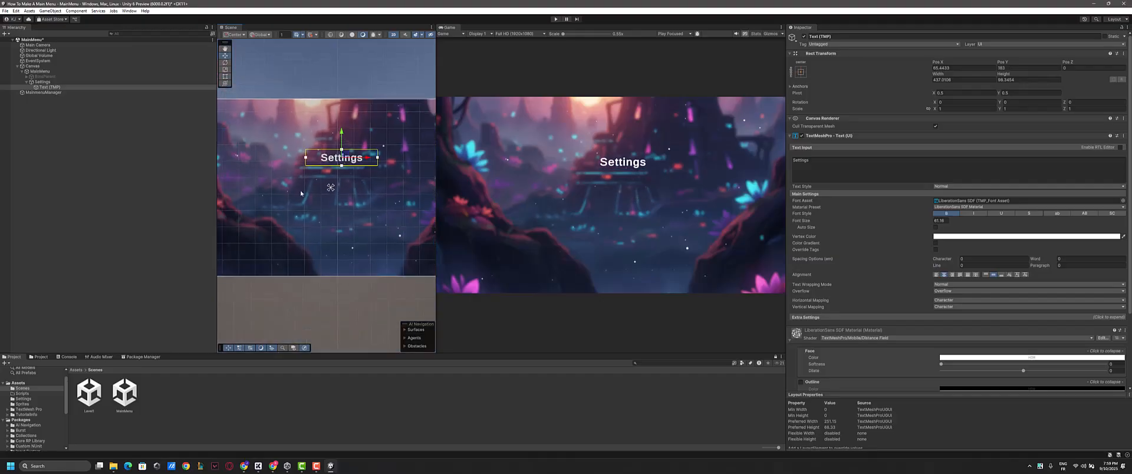
left_click_drag(371, 159, 368, 159)
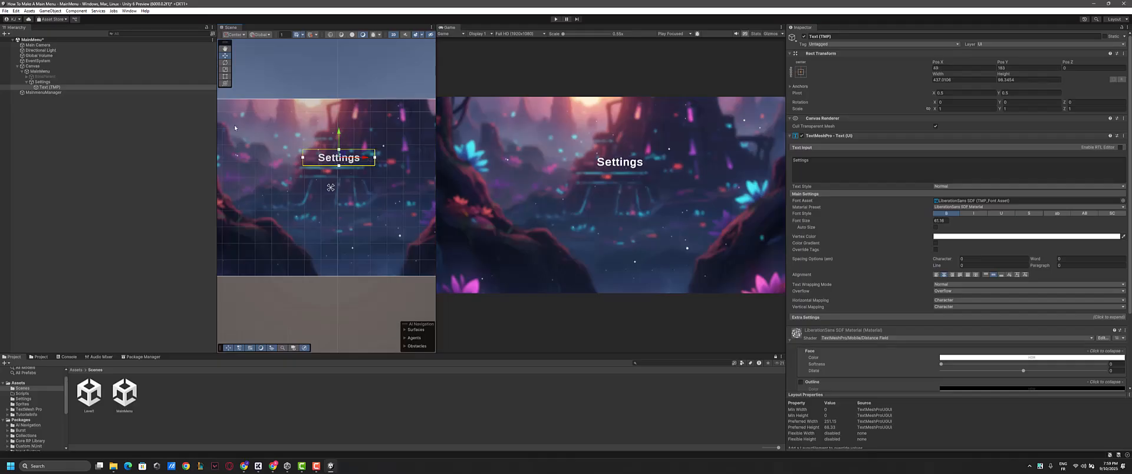
- Rename the heading text object as Title
left_click(60, 88)
key("F2")
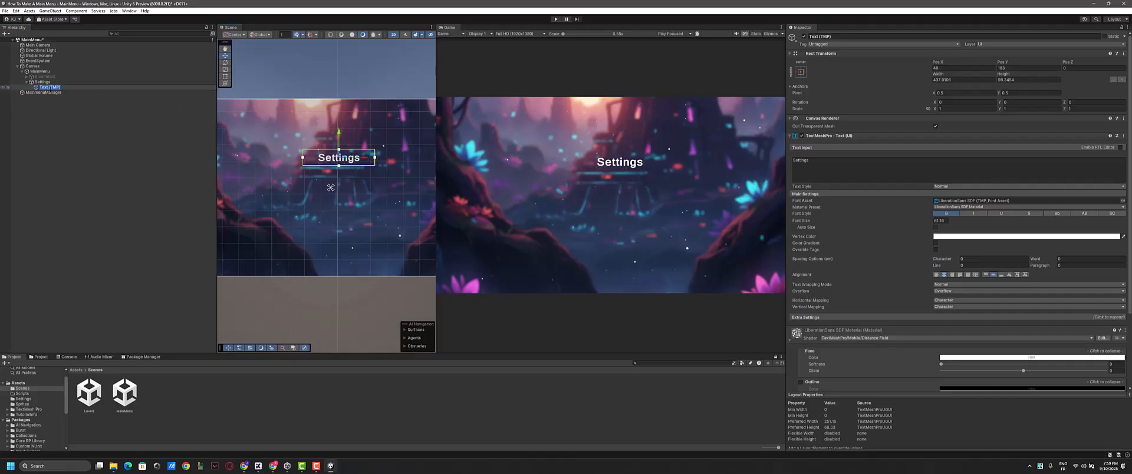
type("Title")
key("Return")
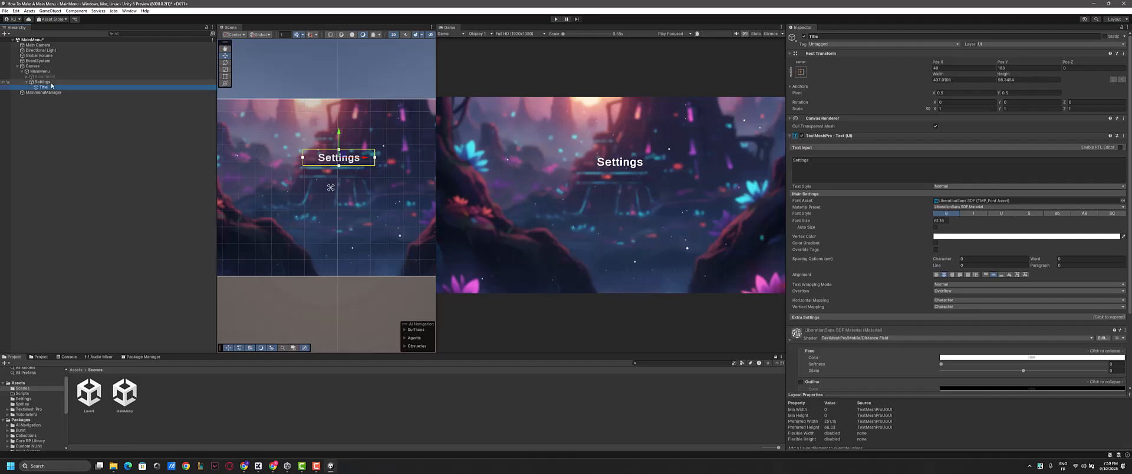
- Add a UI slider as a child of the Settings object
left_click(42, 82)
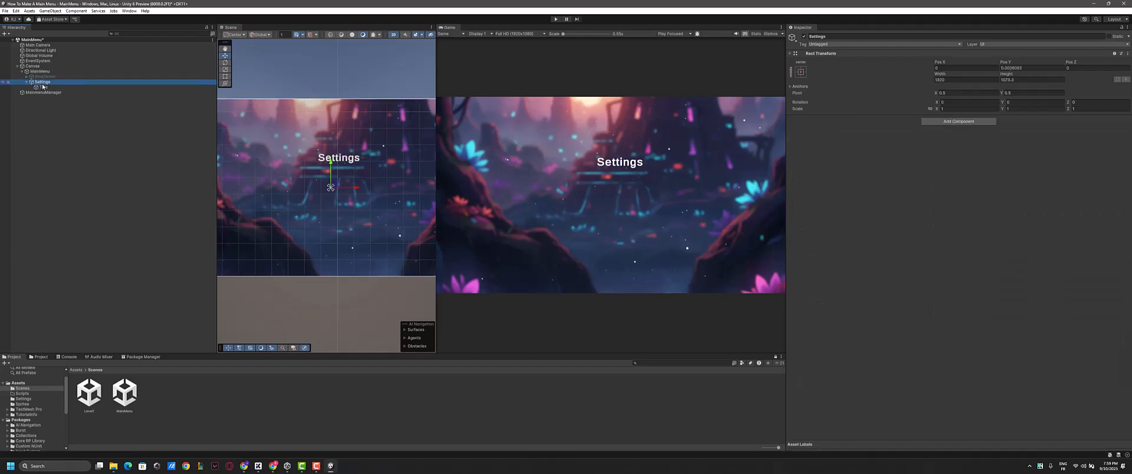
right_click(43, 83)
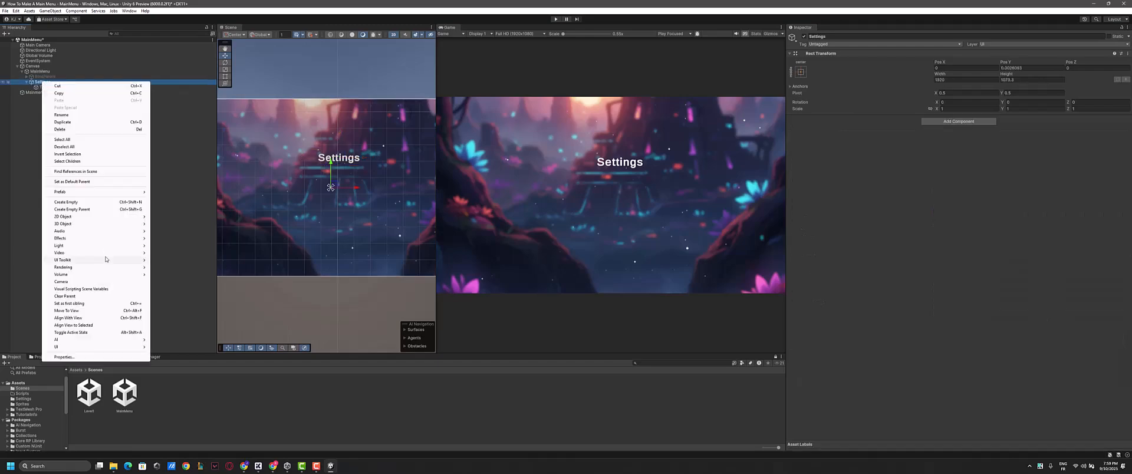
mouse_move(56, 348)
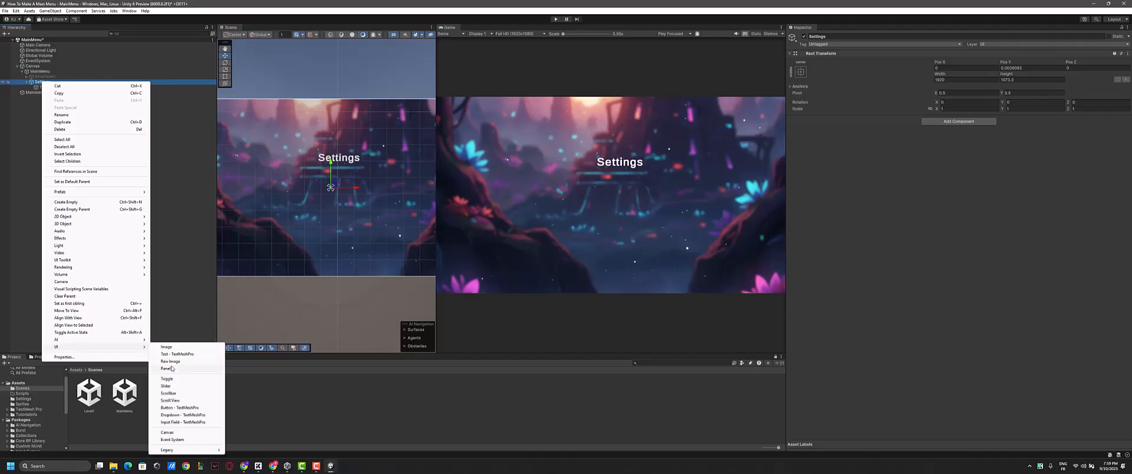
left_click(165, 386)
scroll(347, 208, "up", 5)
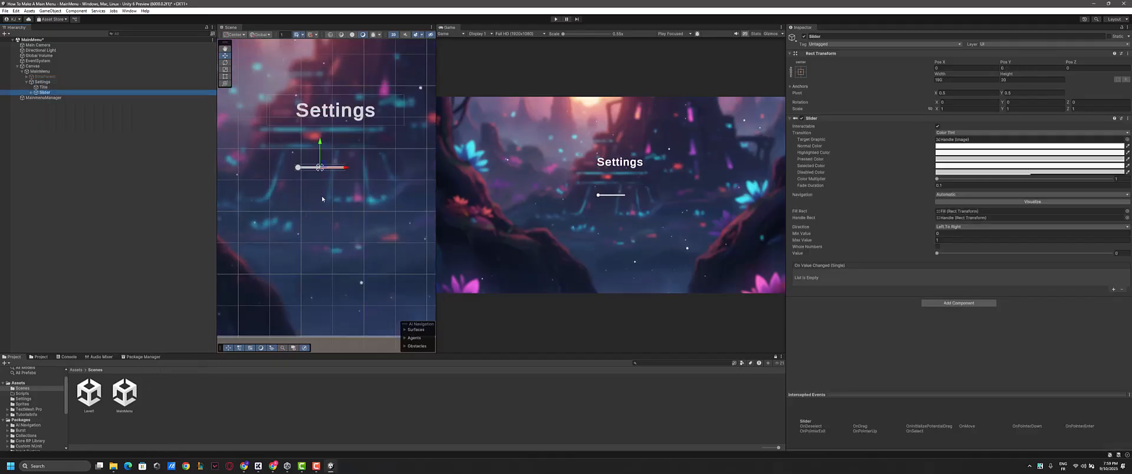
scroll(336, 148, "up", 2)
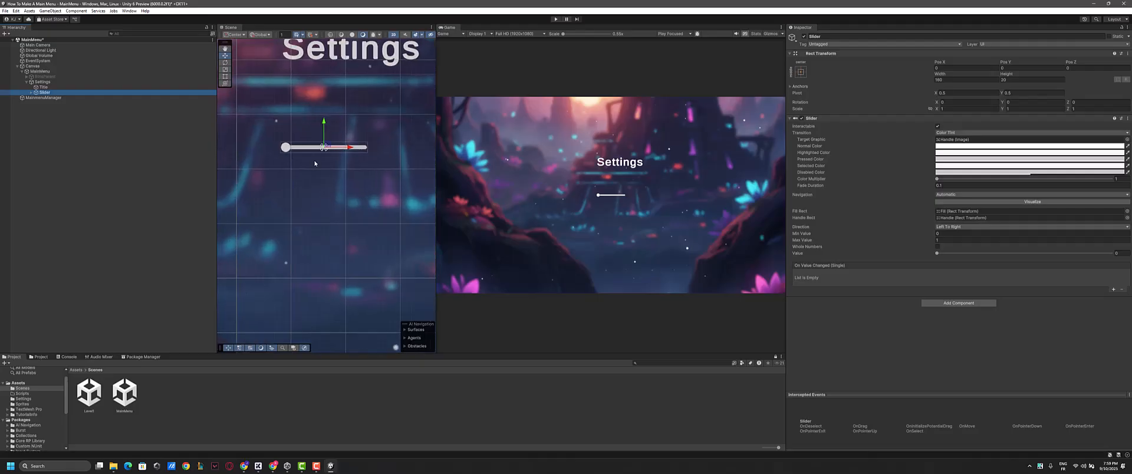
scroll(314, 160, "down", 5)
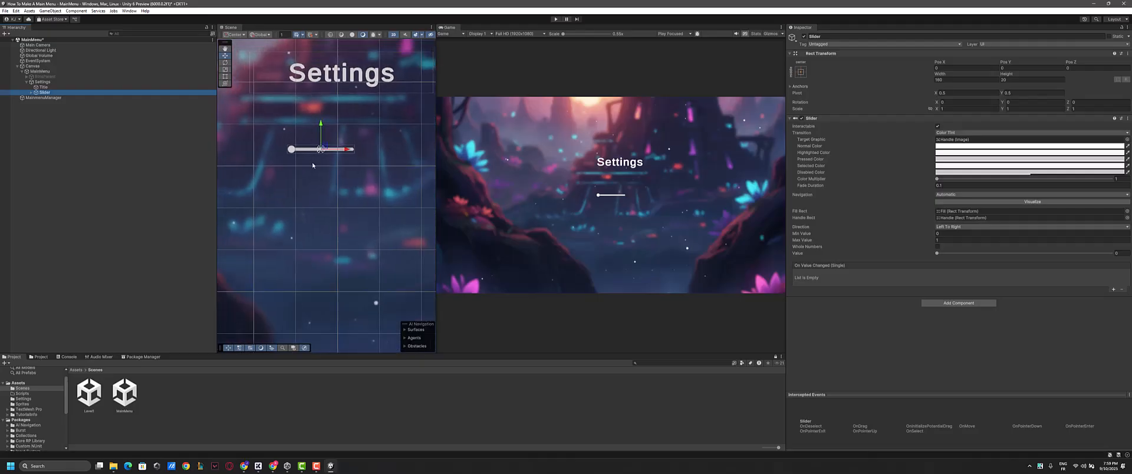
scroll(333, 160, "up", 5)
scroll(292, 147, "down", 3)
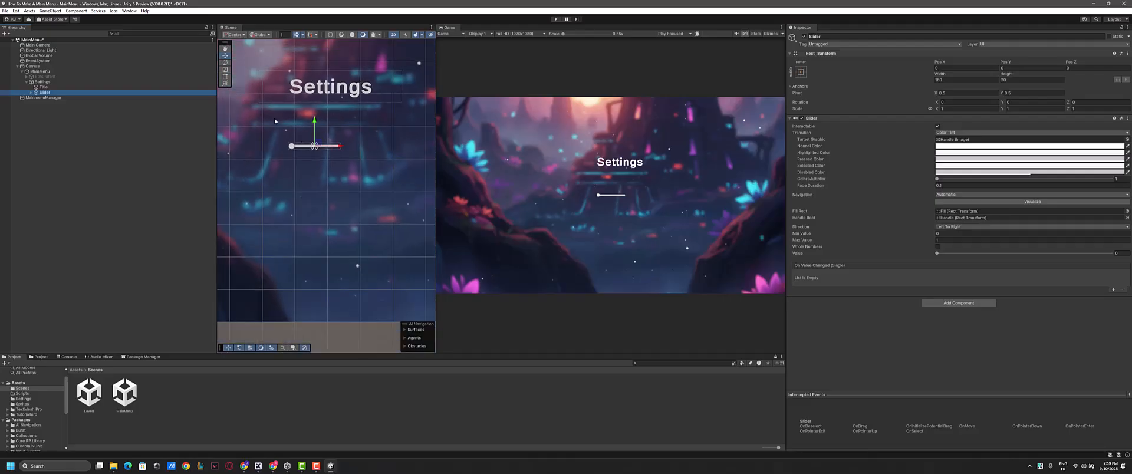
- Resize the slider to about 437 by 37, matching the title's width, and position it centered below the title
key("t")
left_click(316, 146)
left_click_drag(318, 149, 403, 149)
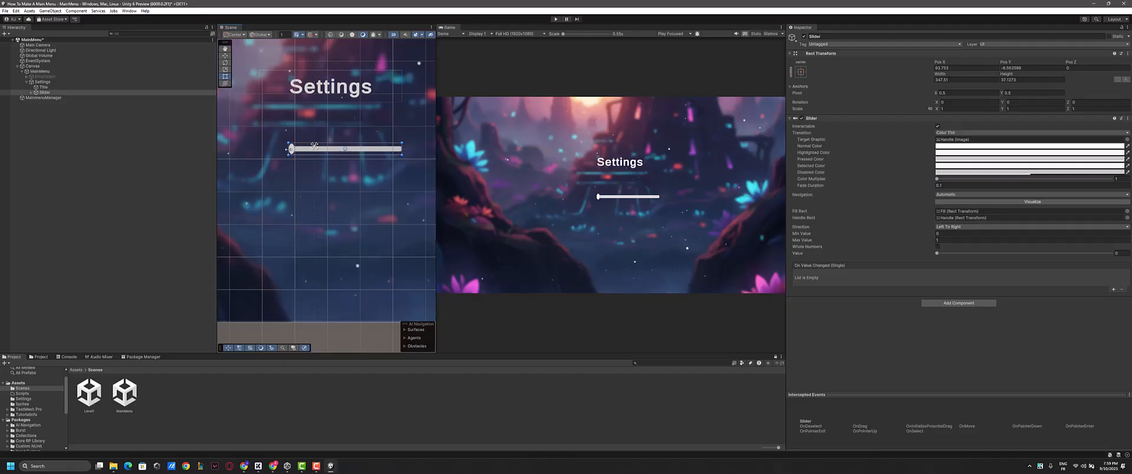
left_click_drag(287, 149, 262, 148)
key("w")
left_click_drag(331, 125, 335, 131)
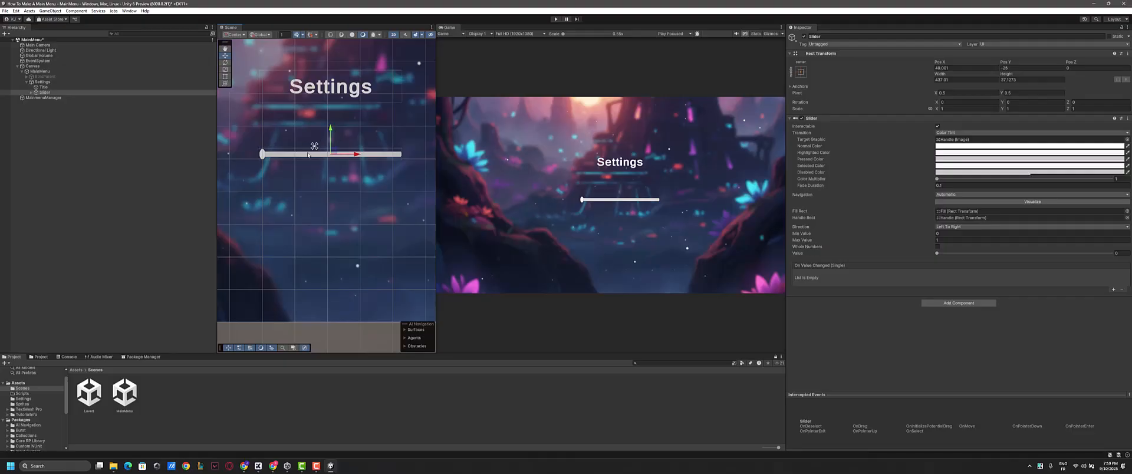
- Add a TextMeshPro text object as a child of the Settings object
left_click(44, 88)
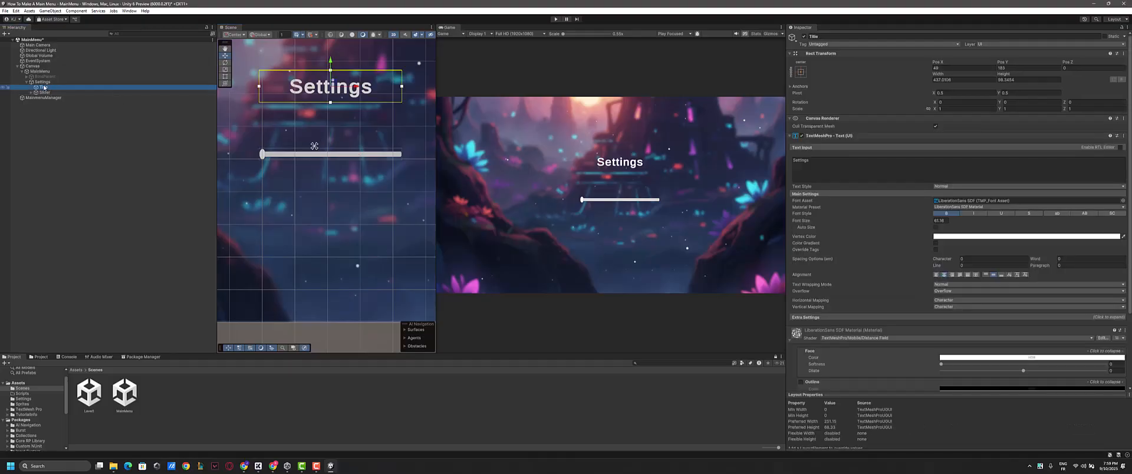
left_click(43, 82)
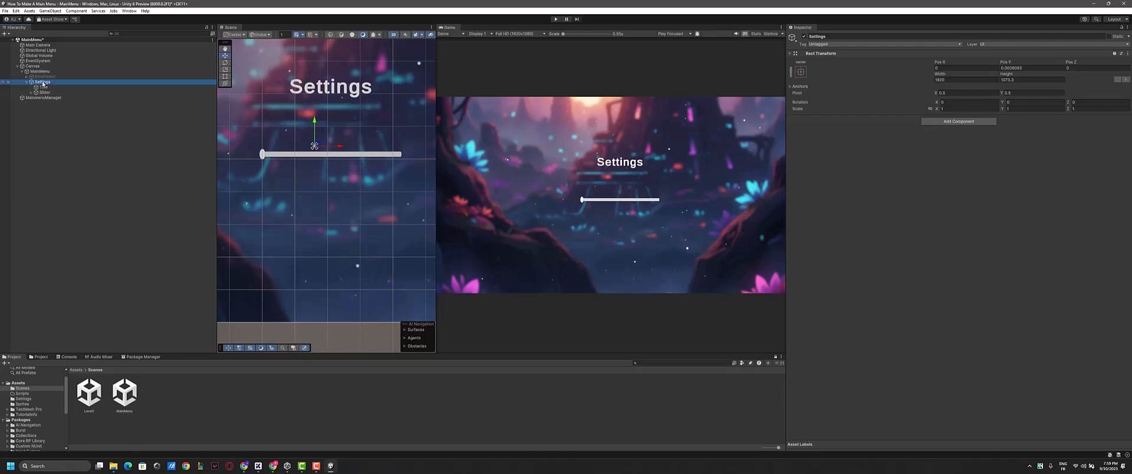
right_click(42, 82)
mouse_move(62, 346)
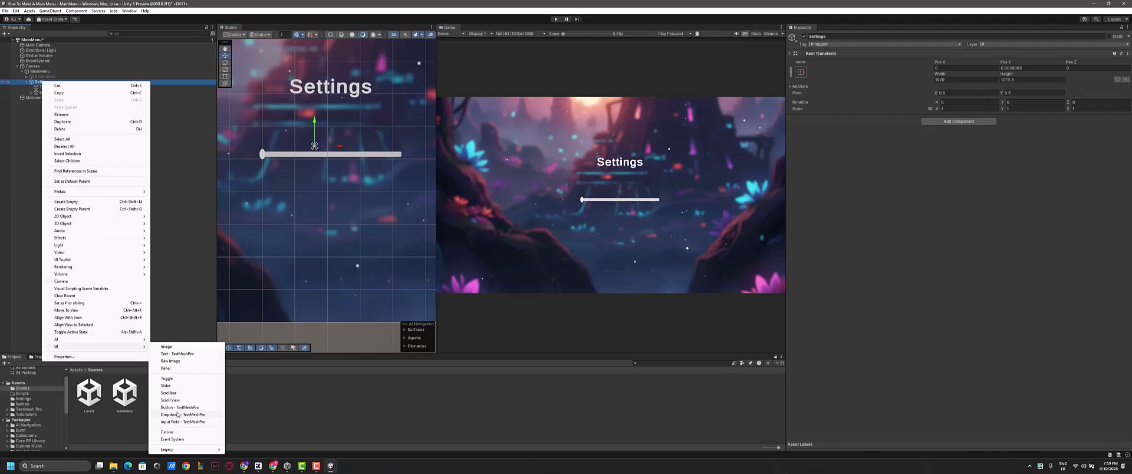
left_click(176, 354)
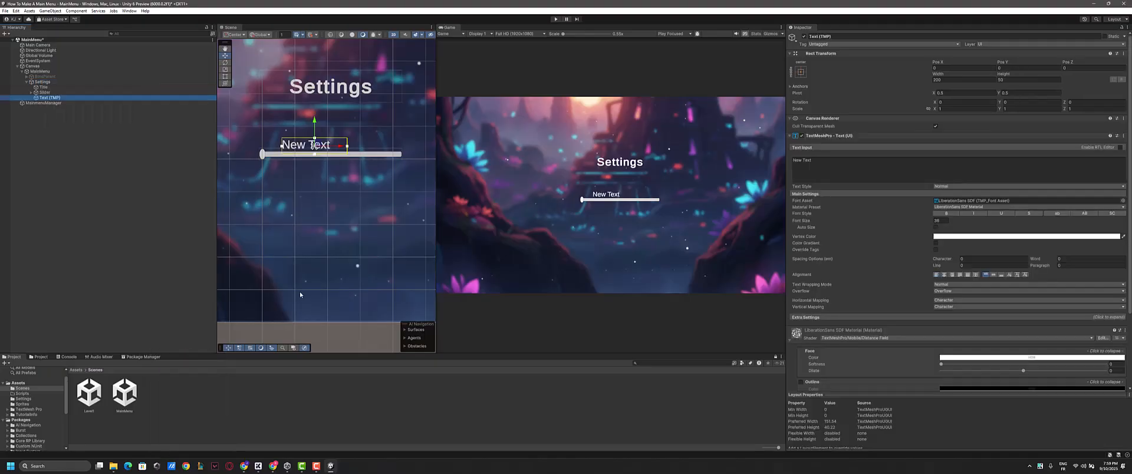
- Place the new text just above the slider's left end and change its wording to "Volume:"
left_click_drag(338, 143, 292, 115)
left_click(849, 166)
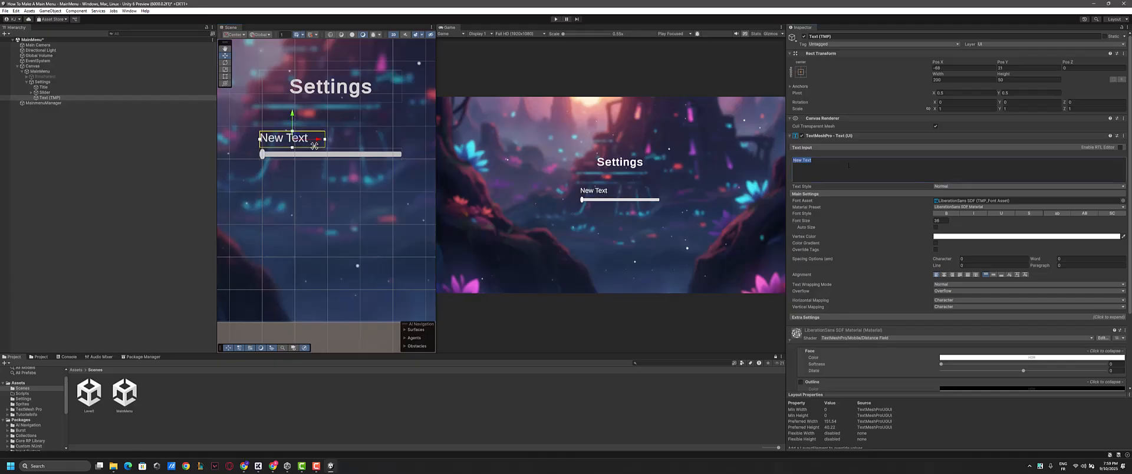
type("Volume:")
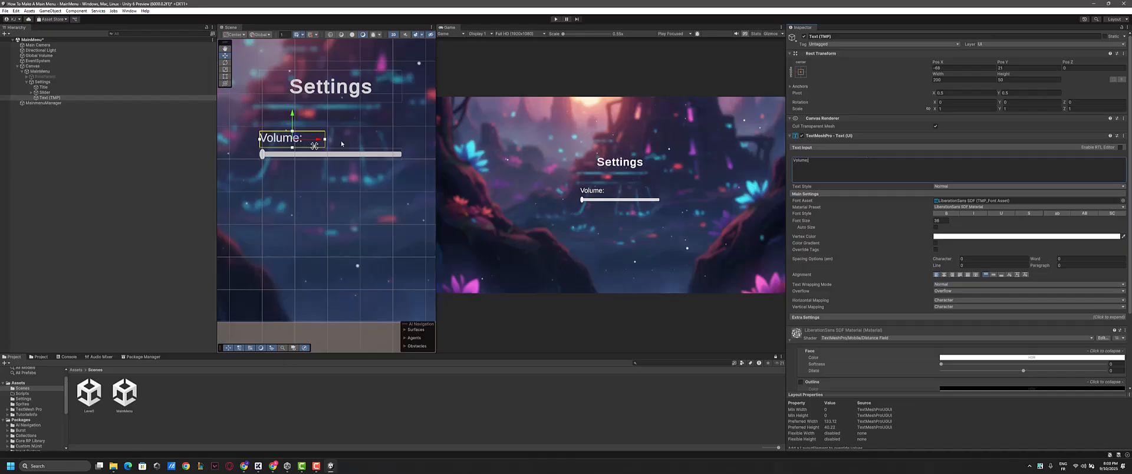
left_click(318, 142)
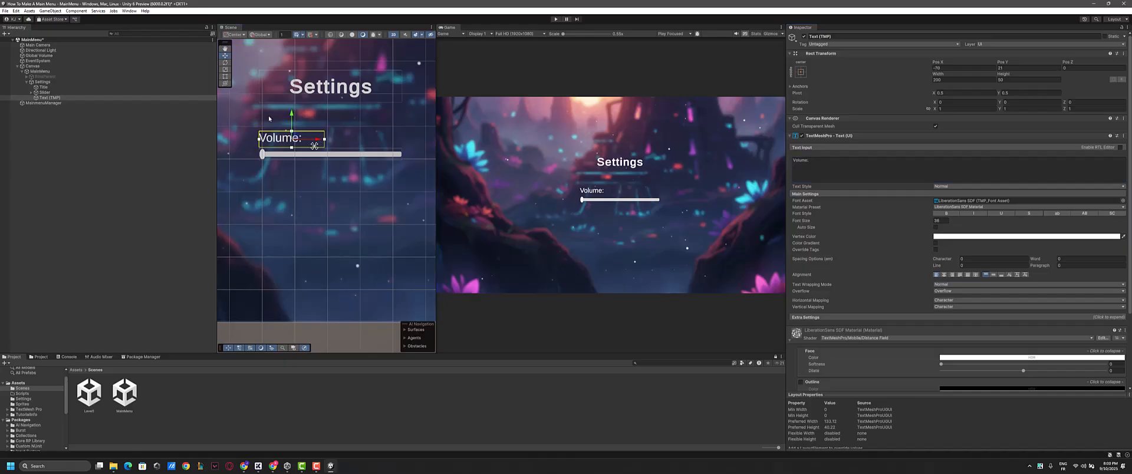
left_click_drag(291, 118, 291, 115)
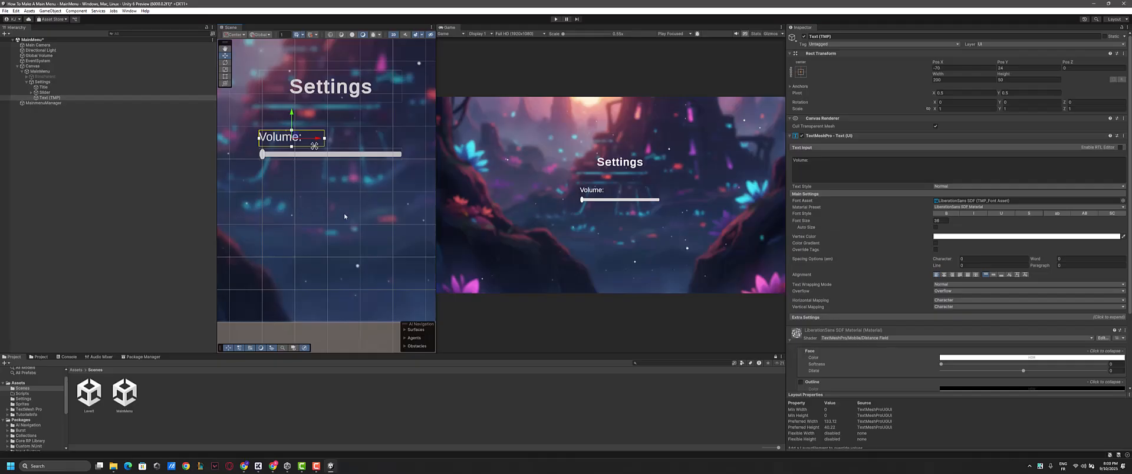
- Temporarily activate the BtnsParent group to copy its StartBtn, leaving the group deactivated again
left_click(27, 76)
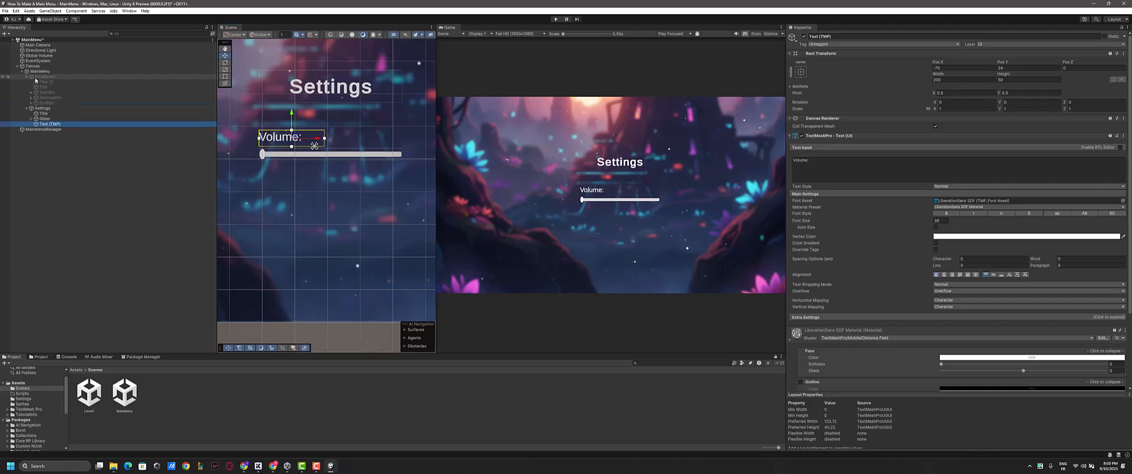
left_click(44, 76)
left_click(803, 36)
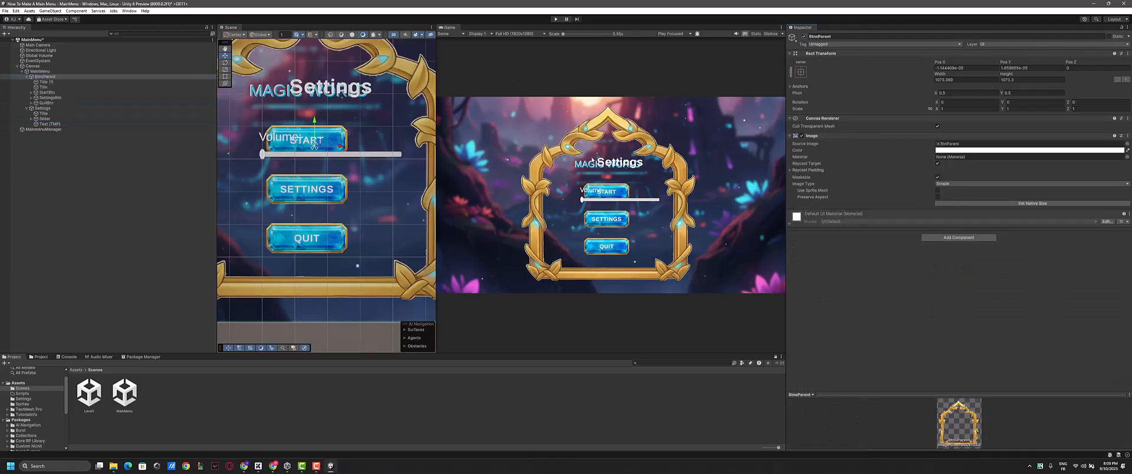
left_click(73, 92)
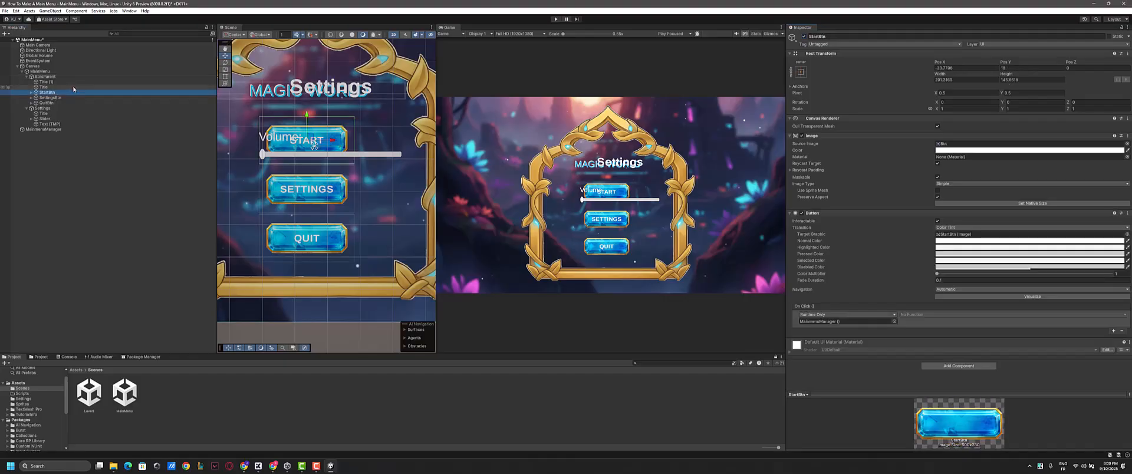
left_click(44, 77)
left_click(804, 36)
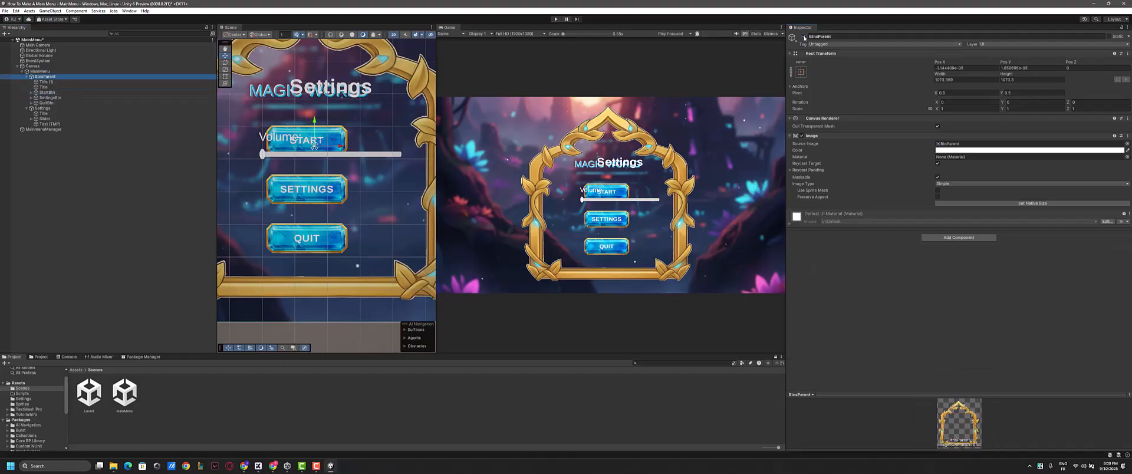
- Paste the copied button as the last child of the Settings object and move it below the volume slider
left_click(53, 124)
left_click(49, 108)
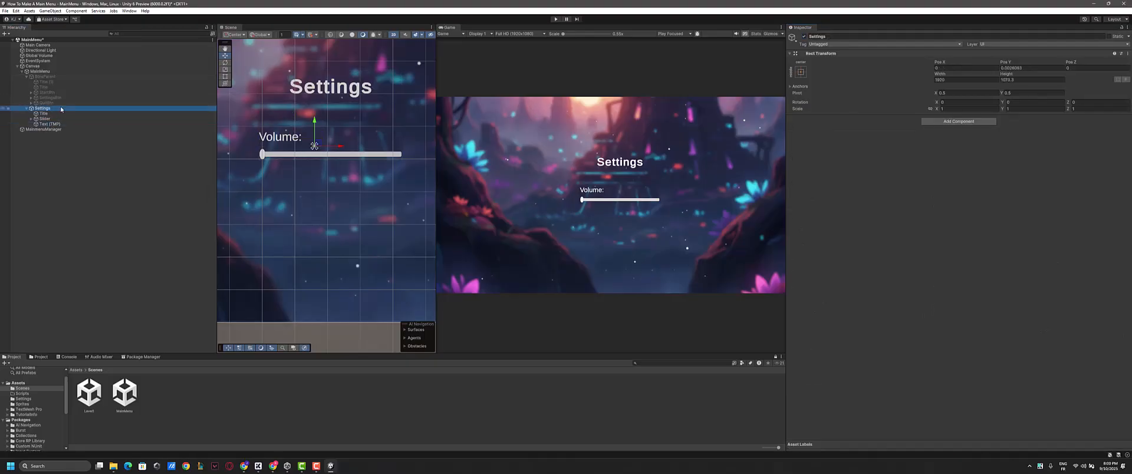
left_click(59, 118)
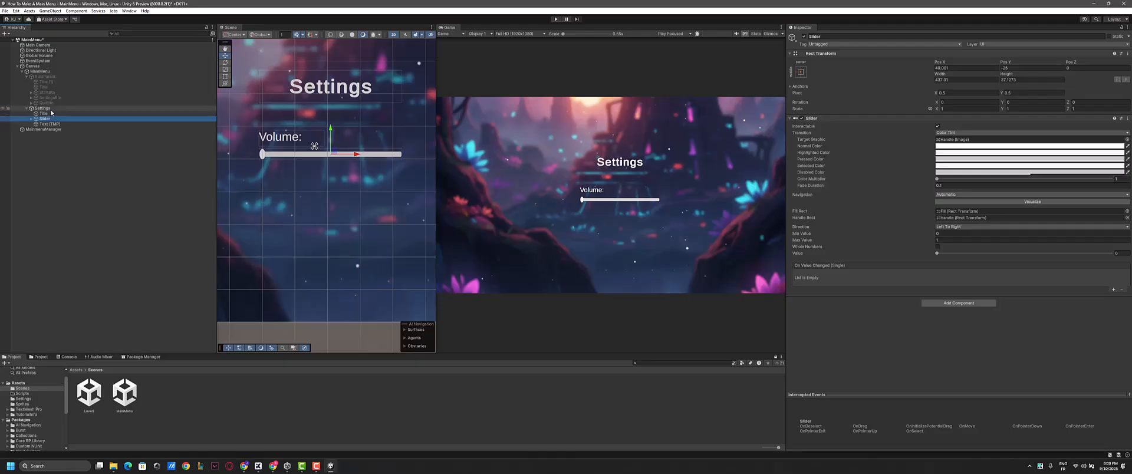
key("ctrl+v")
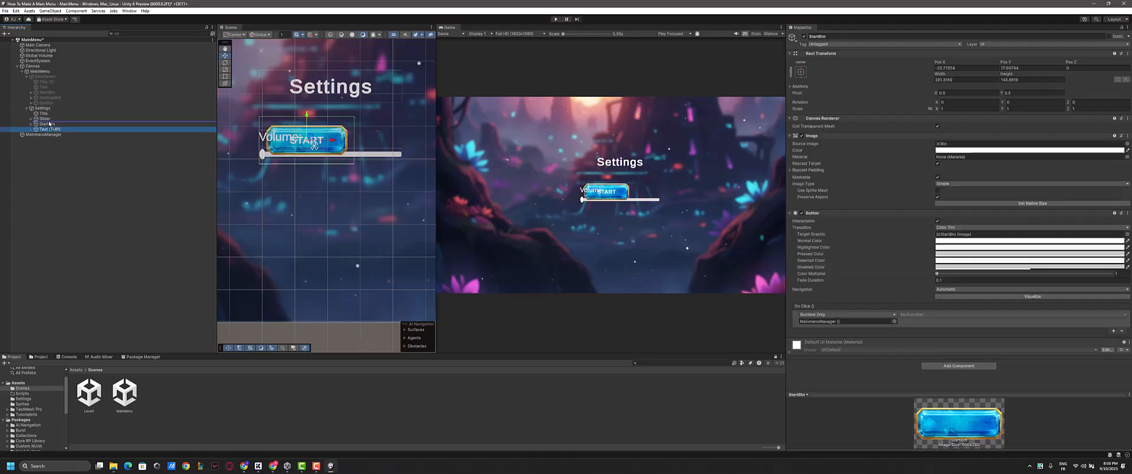
left_click(61, 125)
left_click(53, 129)
scroll(338, 127, "down", 3)
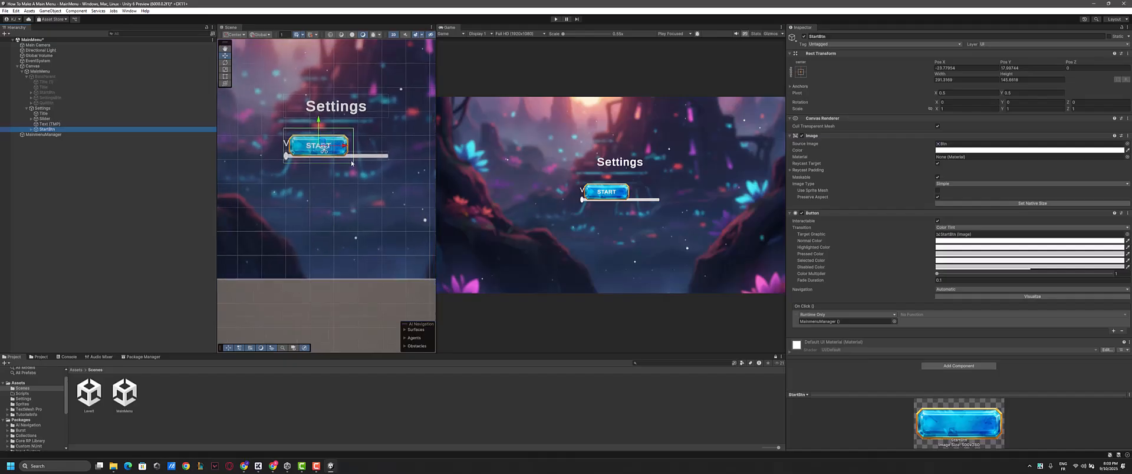
left_click_drag(337, 126, 362, 188)
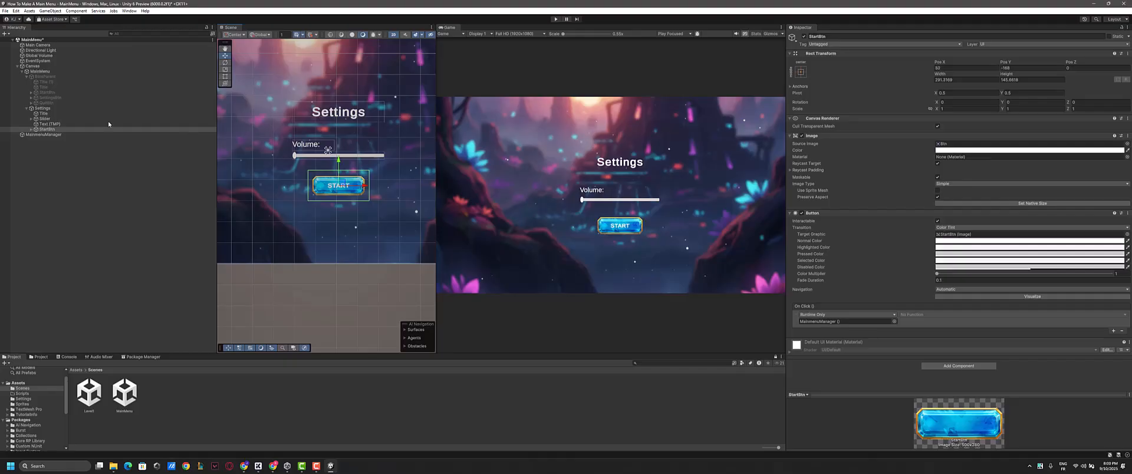
- Change the pasted button's label text to "GO BACK"
left_click(32, 129)
left_click(51, 134)
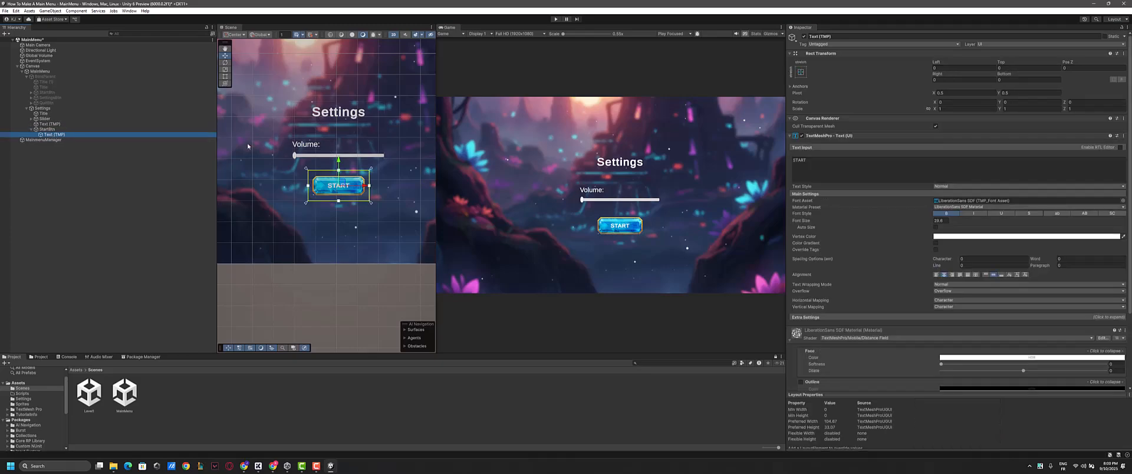
left_click(828, 172)
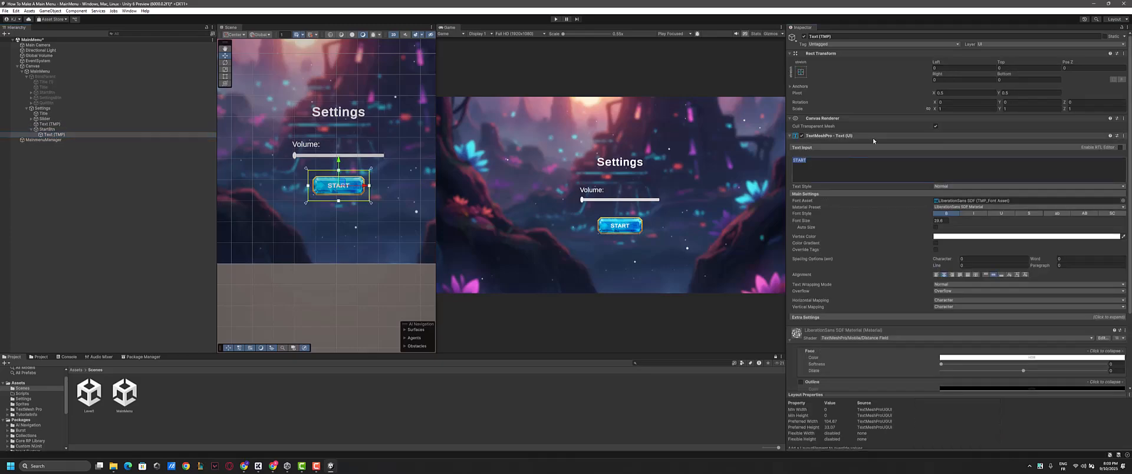
type("GO BACK")
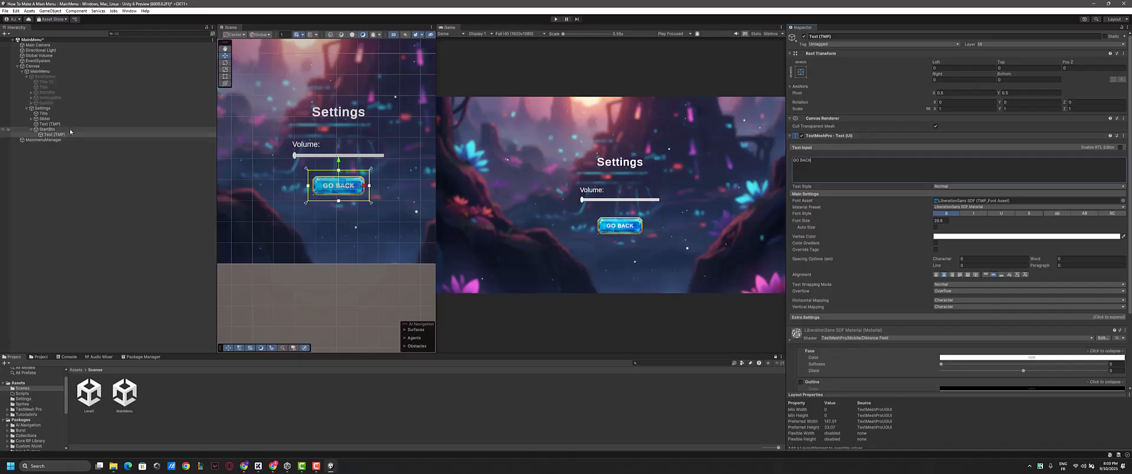
- Rename the pasted button object under Settings as GoBackBtn
left_click(32, 131)
left_click(47, 129)
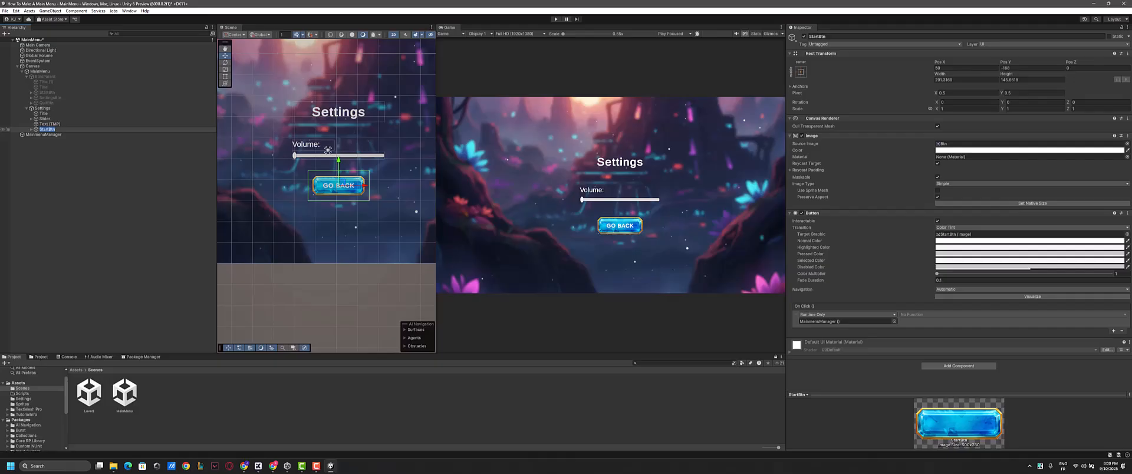
type("GoBackBtn")
key("Return")
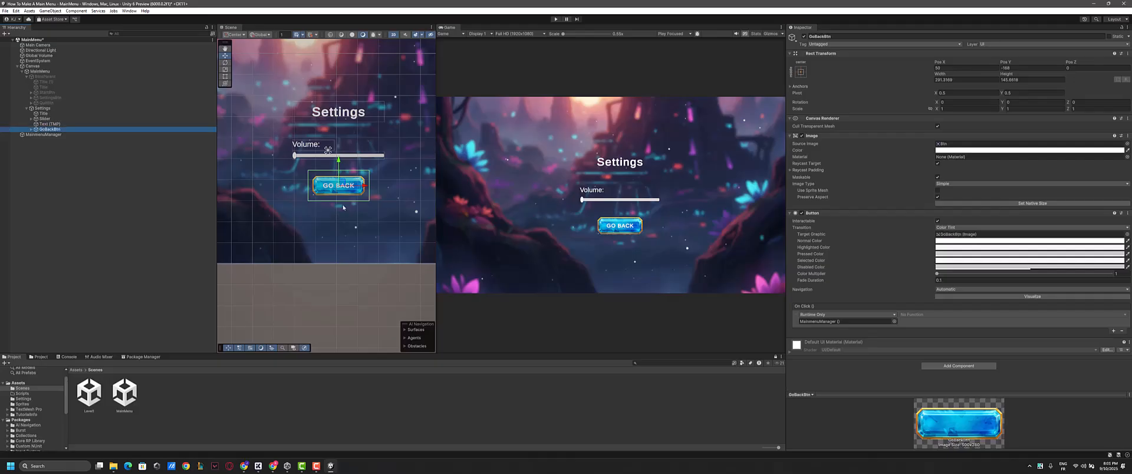
- Shift the GO BACK button slightly to the left to center it under the slider
left_click_drag(363, 189, 362, 189)
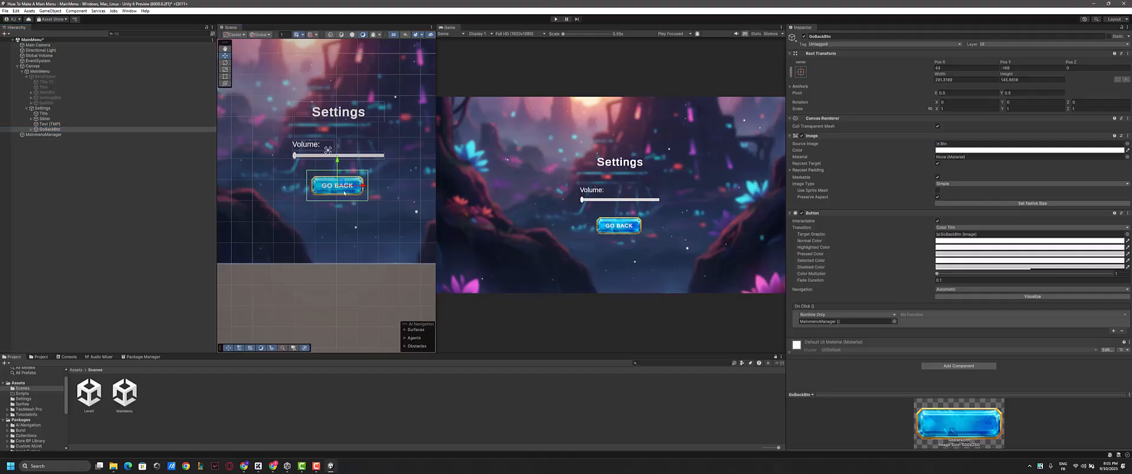
scroll(344, 193, "up", 3)
scroll(334, 179, "down", 2)
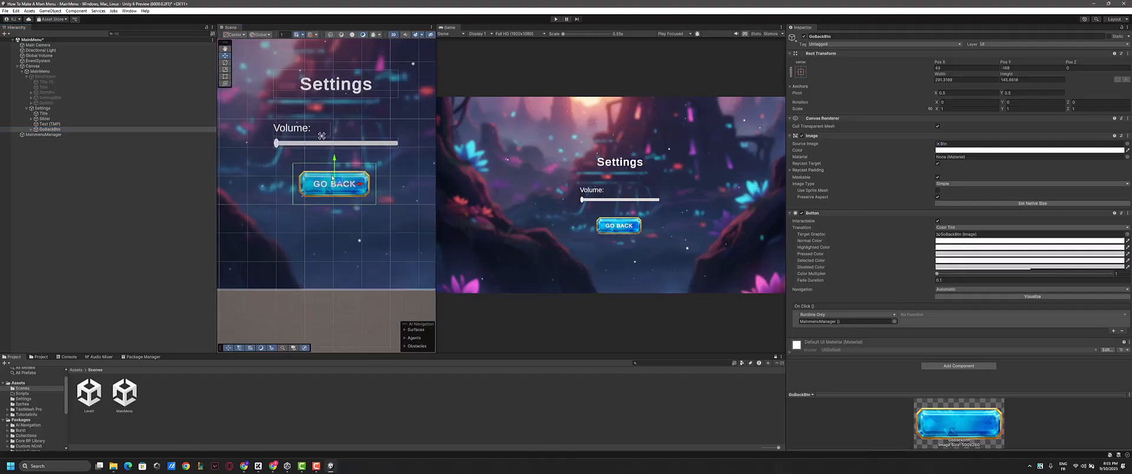
- Tint the Background image inside the slider a light gray
left_click(71, 118)
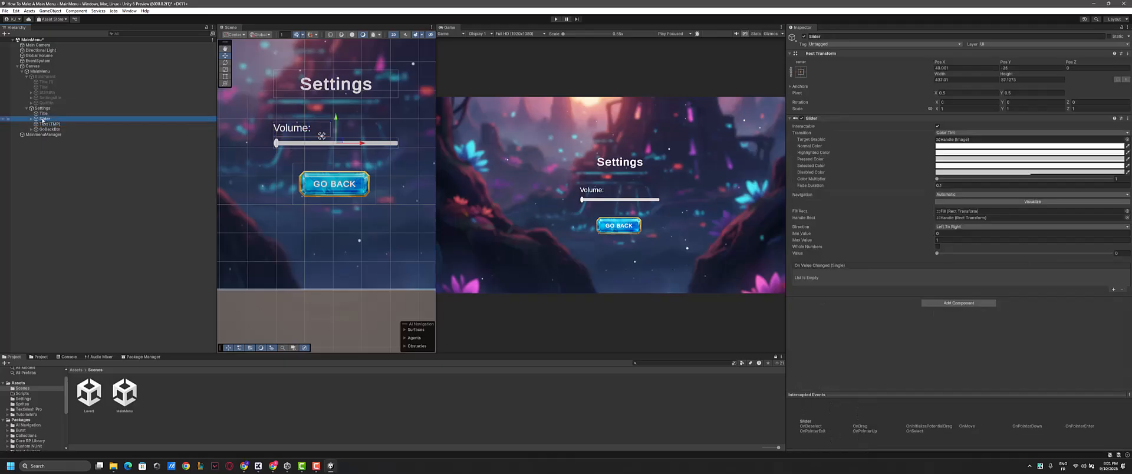
left_click(31, 119)
left_click(53, 124)
left_click(49, 119)
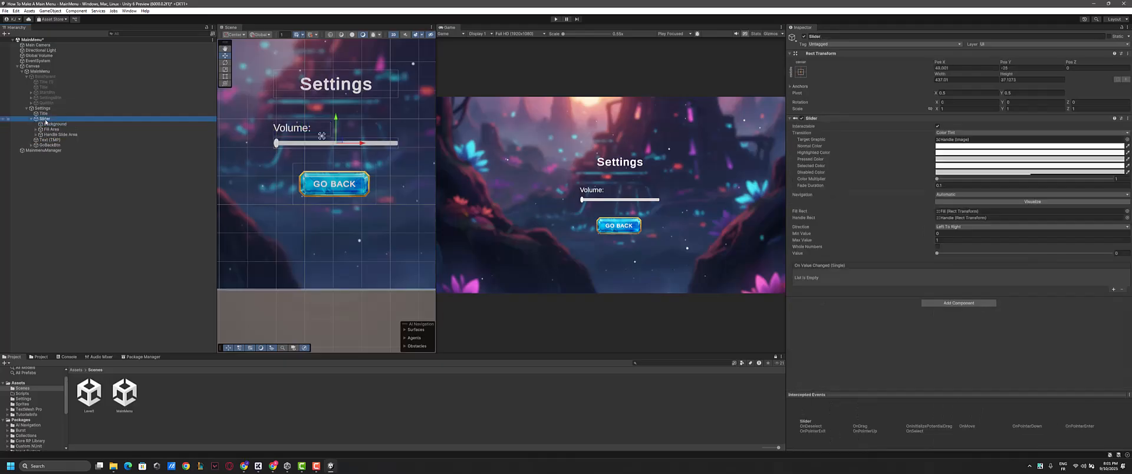
left_click(37, 130)
left_click(47, 124)
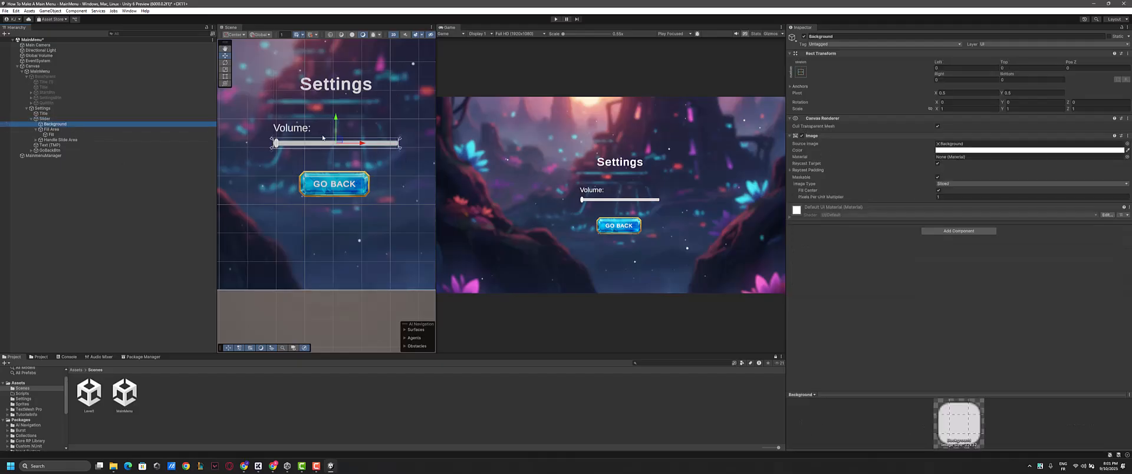
scroll(359, 155, "up", 2)
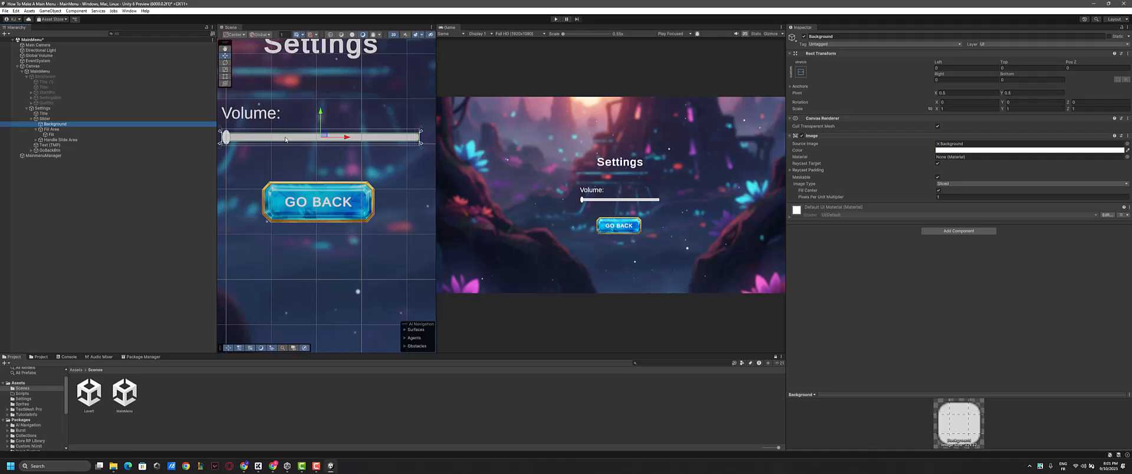
left_click(1120, 151)
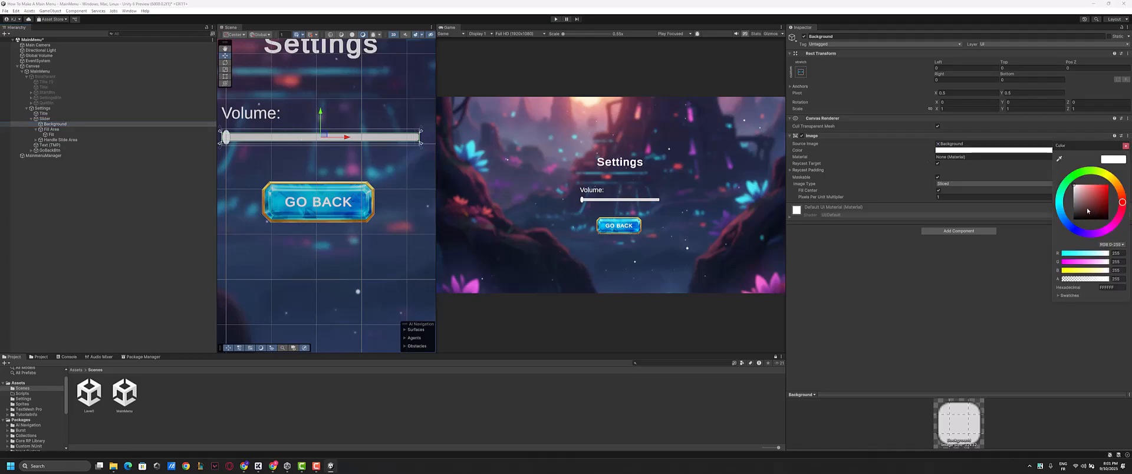
left_click_drag(1088, 146, 1003, 145)
left_click_drag(995, 201, 972, 193)
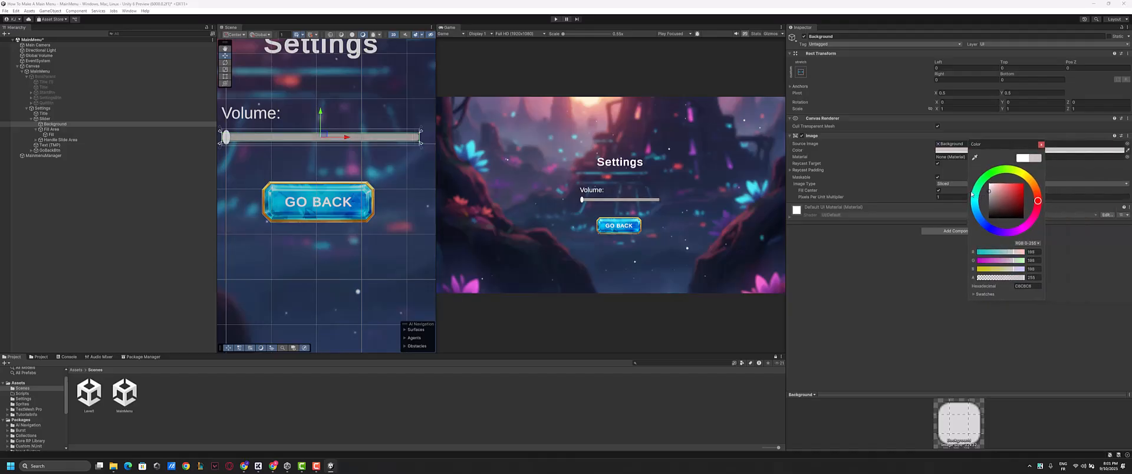
left_click(908, 247)
- Lower the alpha of the slider's Background color to make it more transparent
left_click(968, 151)
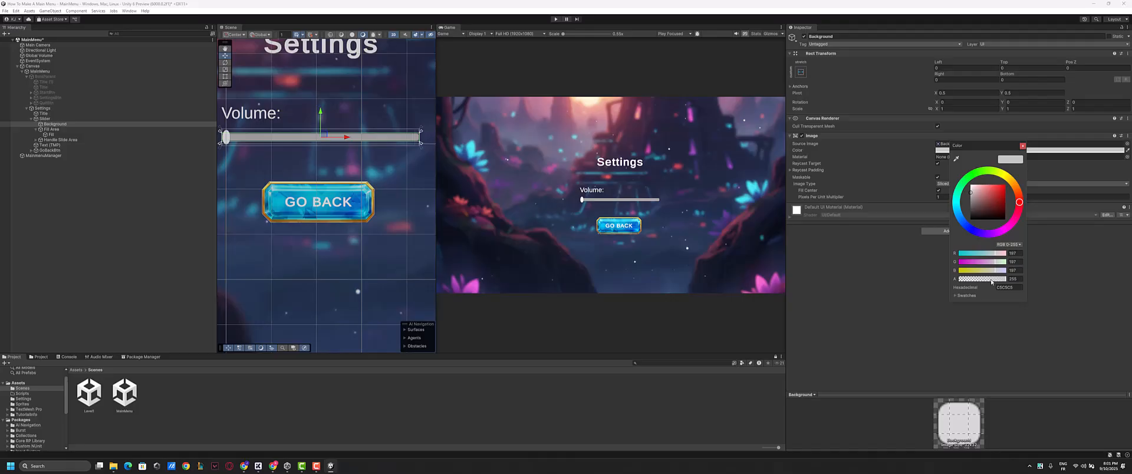
left_click_drag(992, 283, 990, 282)
left_click(899, 266)
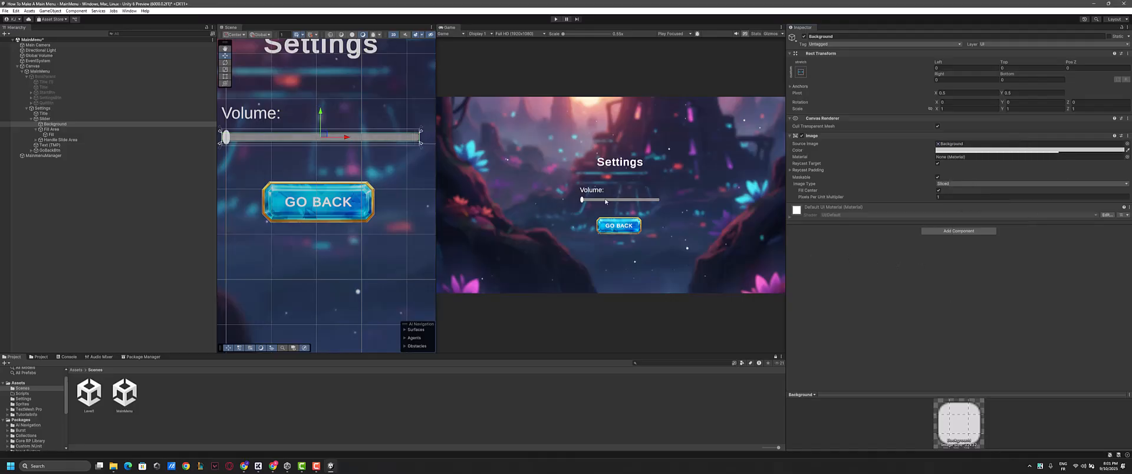
- Color the slider's Fill image bright blue by sampling the color from the GO BACK button
left_click(65, 135)
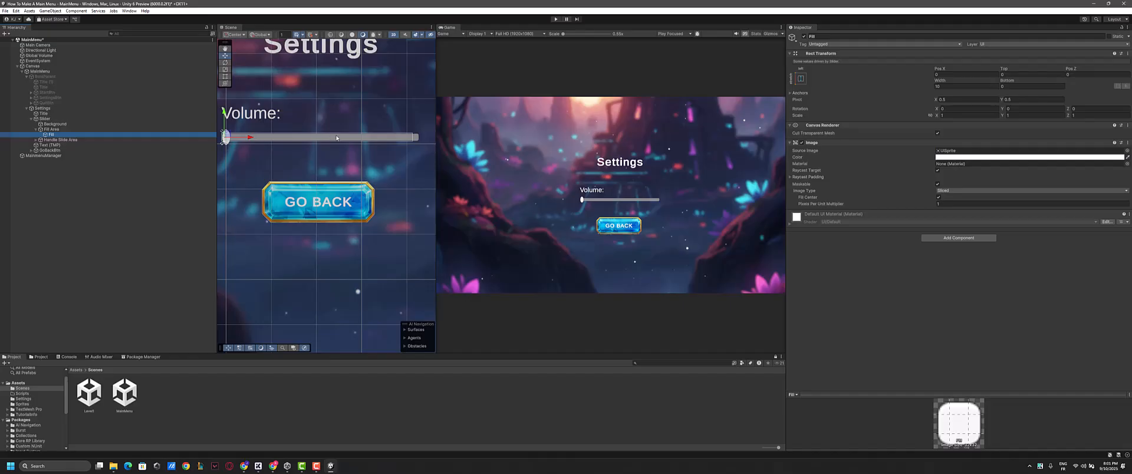
right_click(918, 164)
left_click(1015, 157)
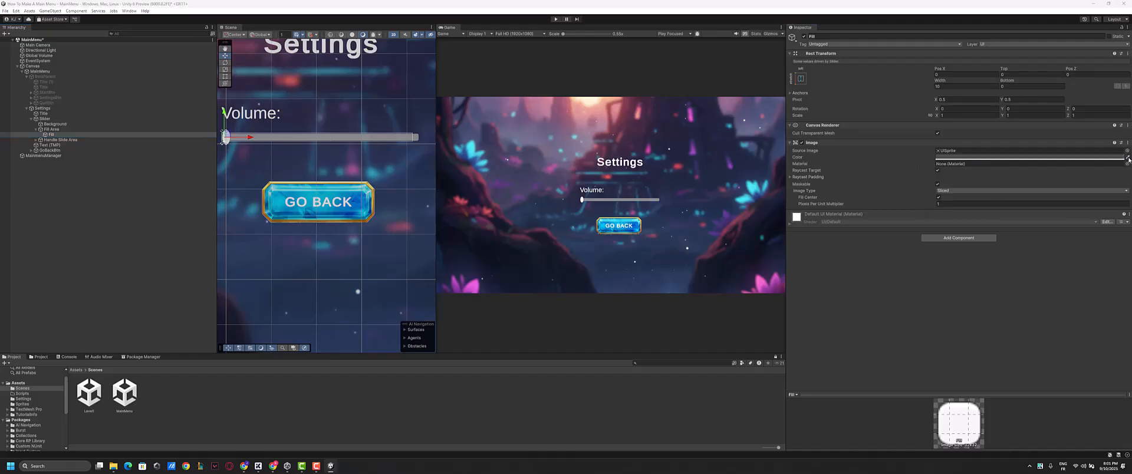
left_click(601, 226)
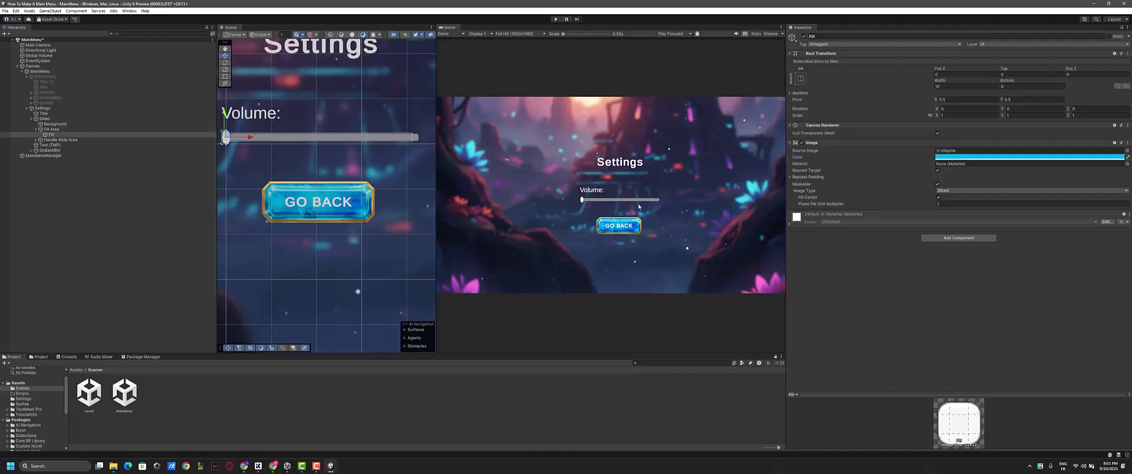
- Raise the volume slider's Value to about 0.37 to preview the fill color
scroll(328, 174, "up", 3)
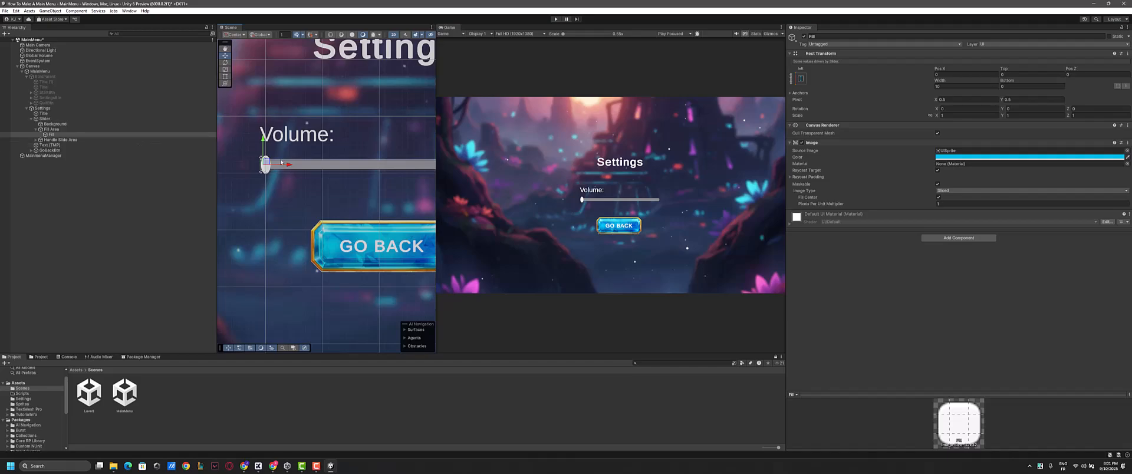
left_click(45, 118)
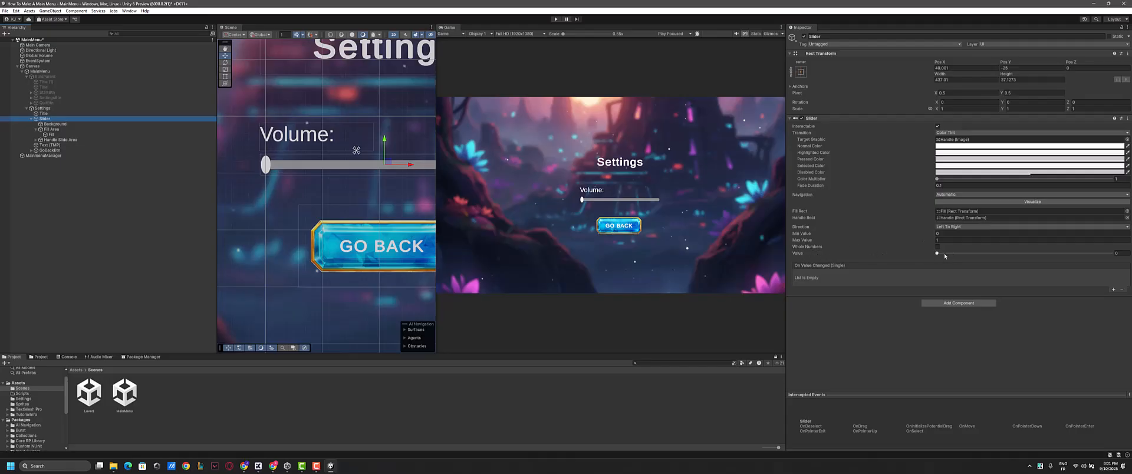
left_click_drag(943, 253, 1001, 253)
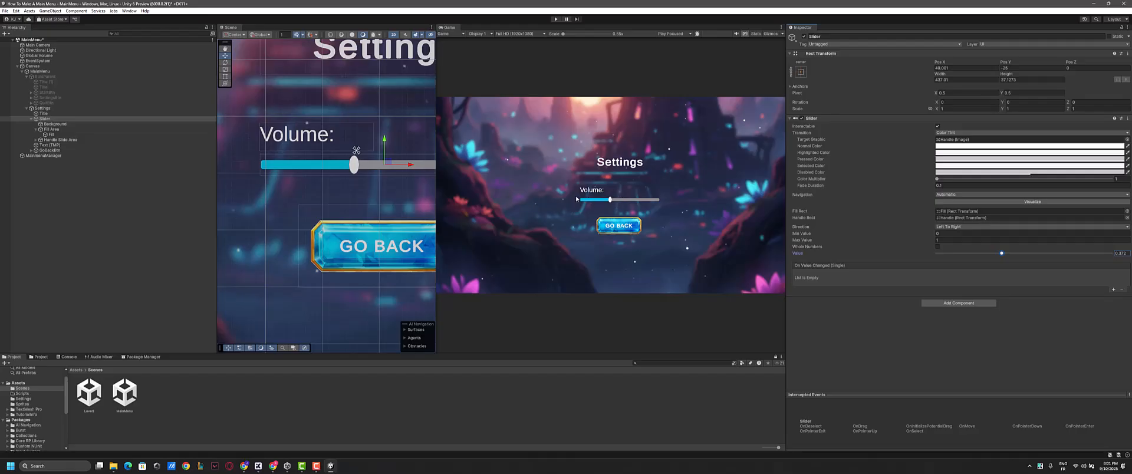
- Color the slider's Handle image light blue by sampling the color from the GO BACK button
left_click(51, 135)
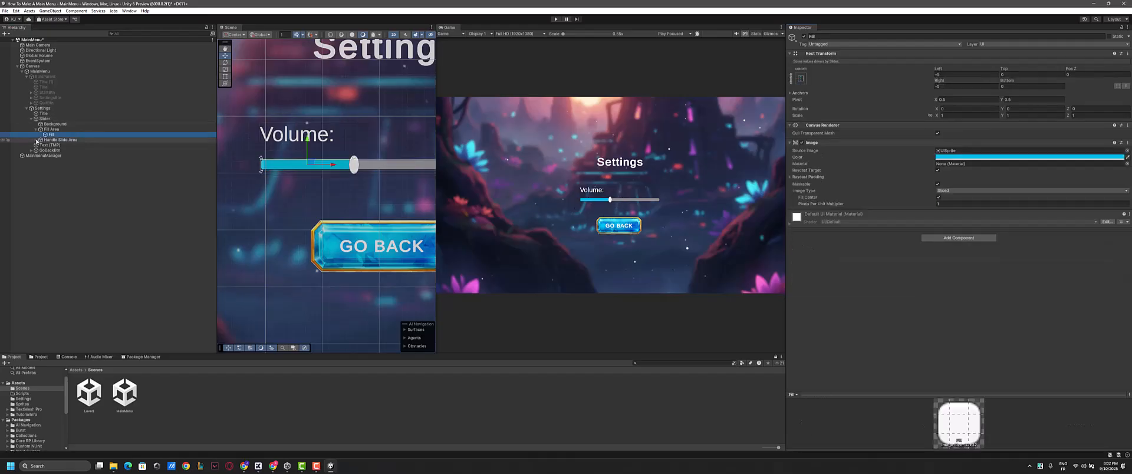
left_click(36, 140)
double_click(65, 143)
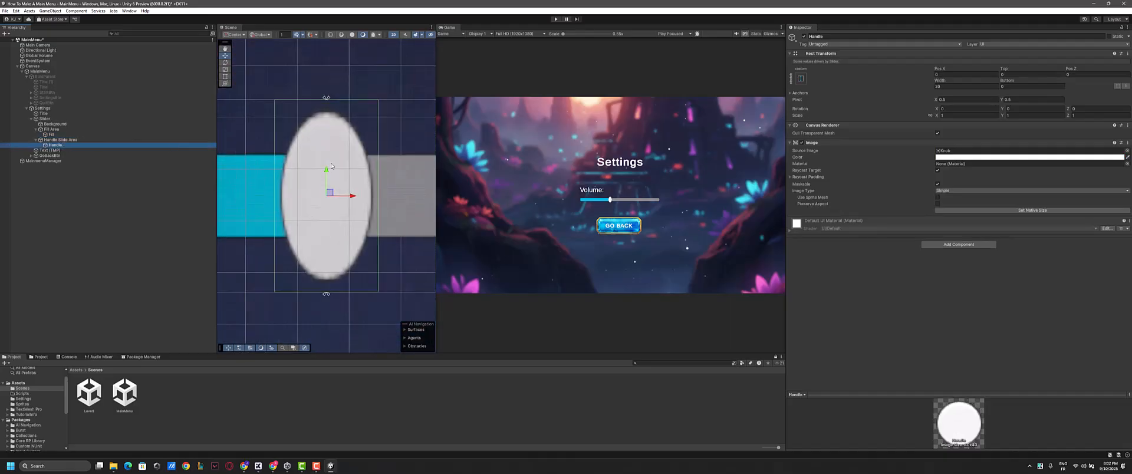
scroll(313, 183, "down", 6)
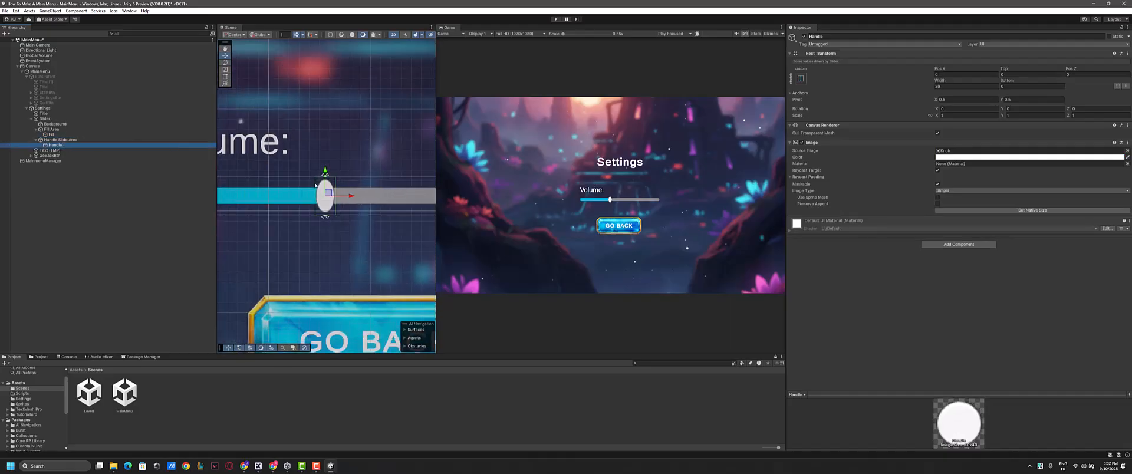
scroll(328, 190, "down", 3)
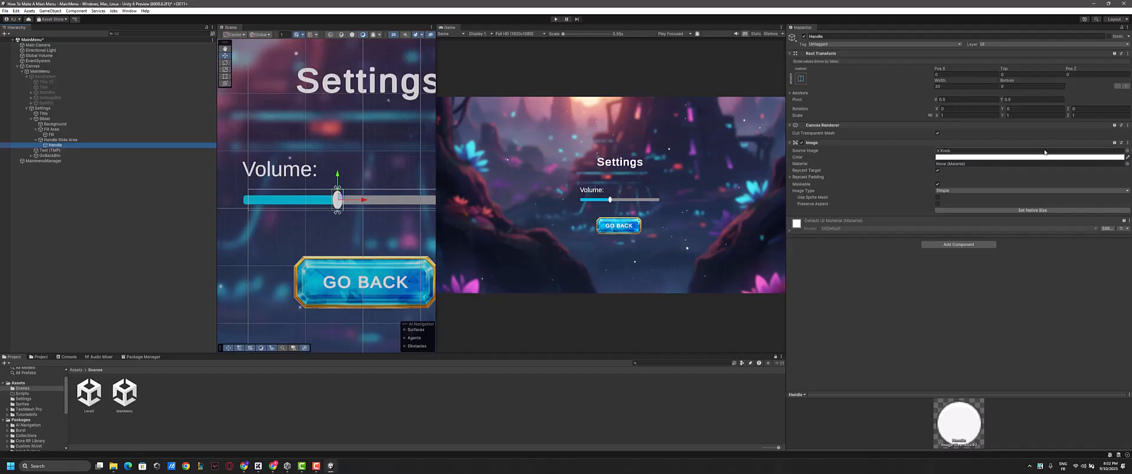
left_click(1128, 158)
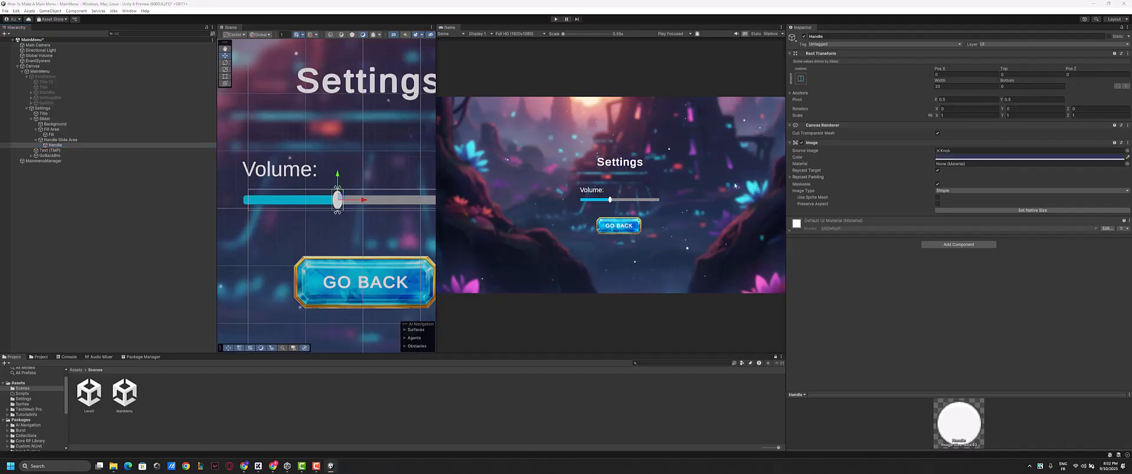
left_click(639, 226)
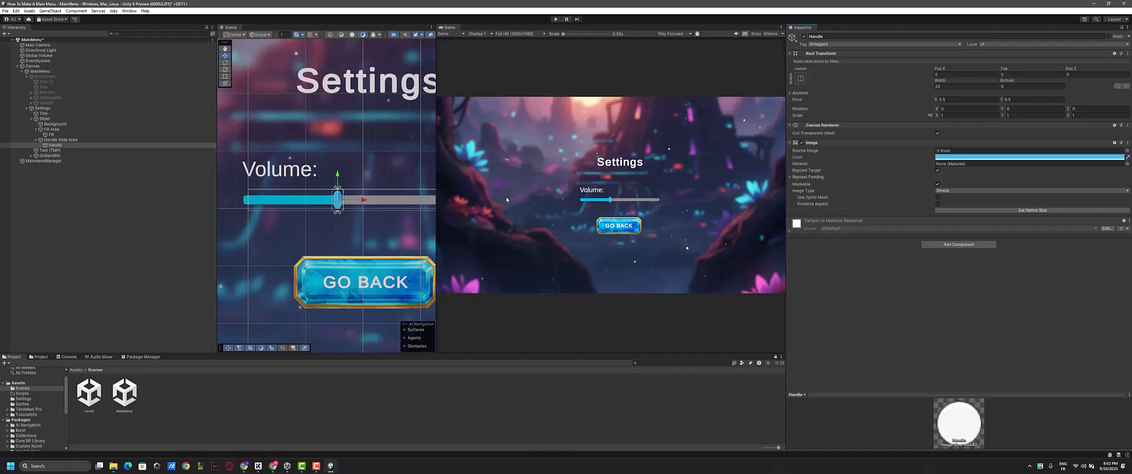
- Reset the Slider's Value to 0 and collapse its child objects in the hierarchy
left_click(79, 119)
left_click_drag(1011, 253, 935, 246)
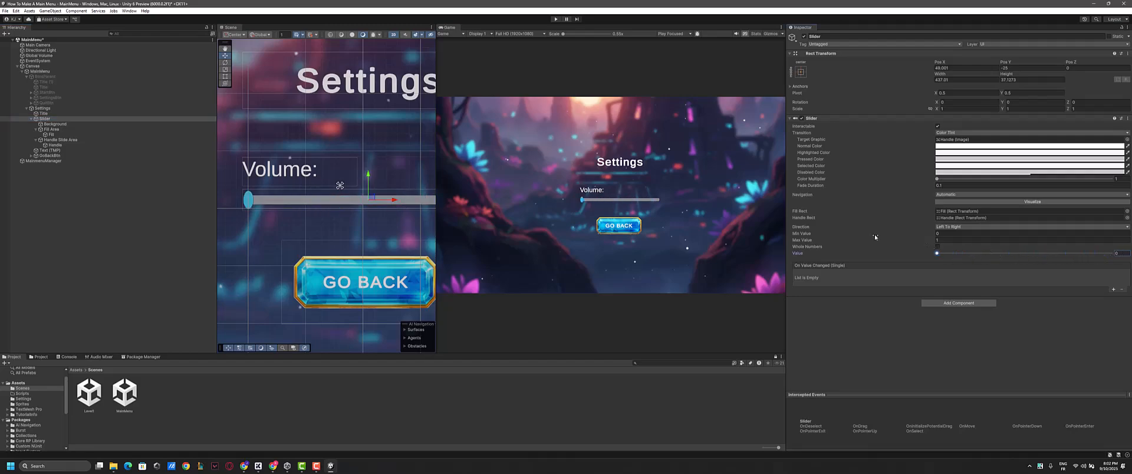
left_click(32, 119)
- Remove the existing MainmenuManager entry from the On Click event of GoBackBtn
left_click(47, 124)
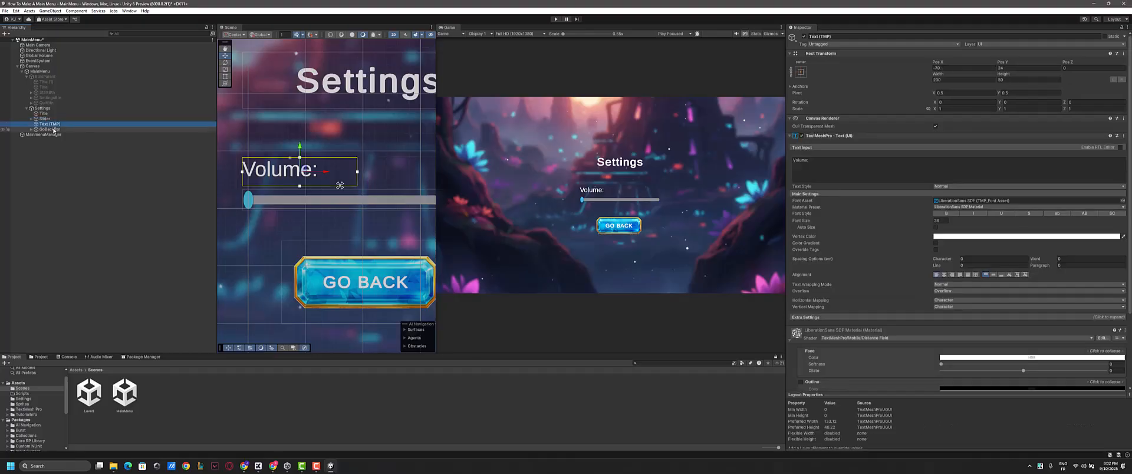
left_click(47, 129)
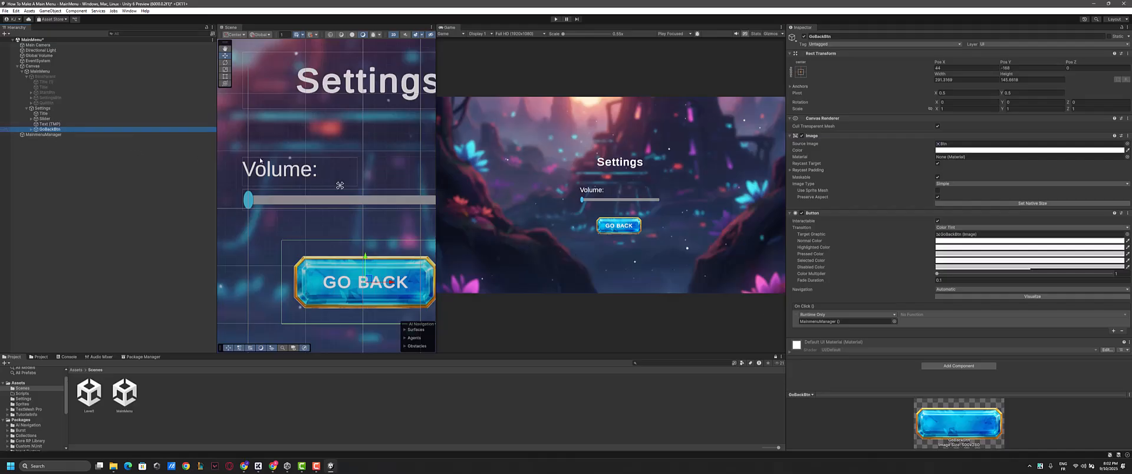
left_click(52, 130)
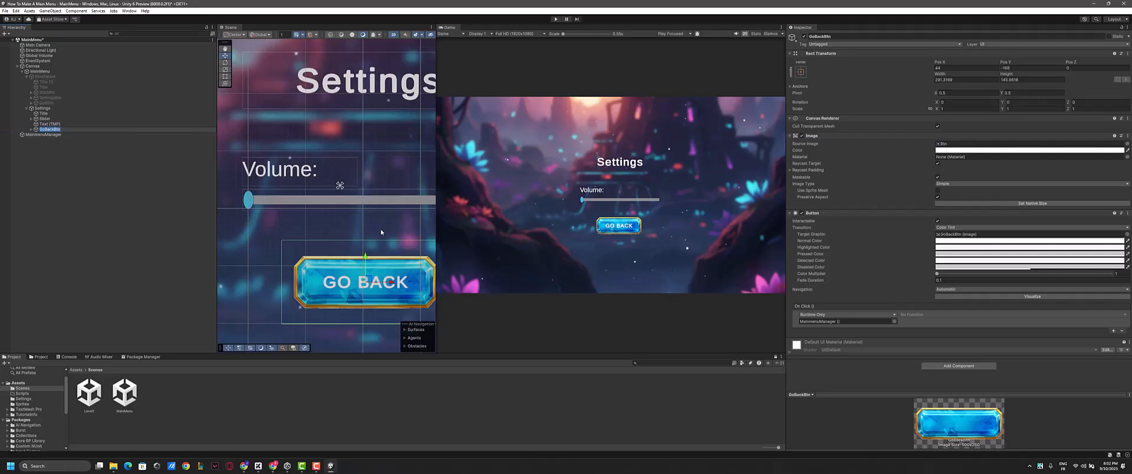
left_click(1121, 330)
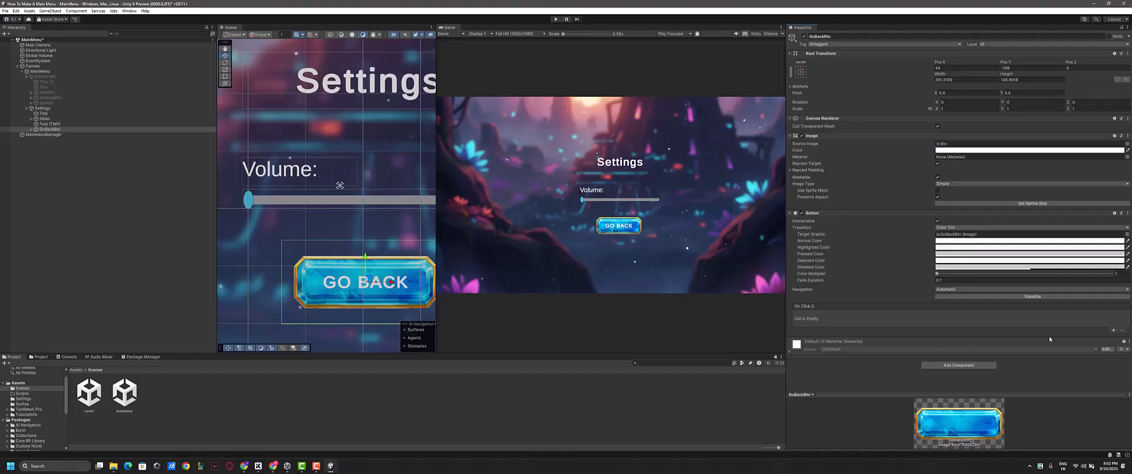
- Add an On Click entry to GoBackBtn that calls GameObject.SetActive on BtnsParent with its checkbox enabled
left_click(1114, 331)
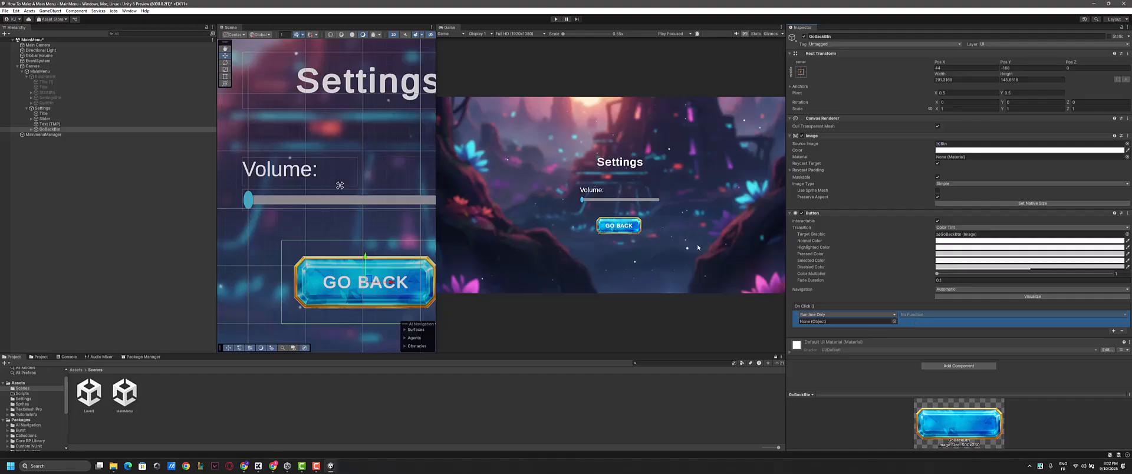
scroll(399, 178, "down", 3)
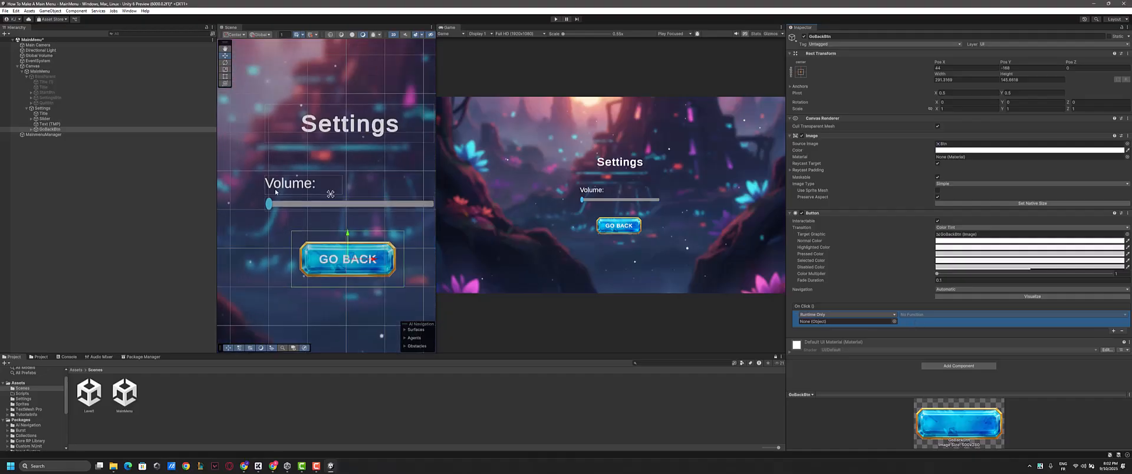
left_click(38, 78)
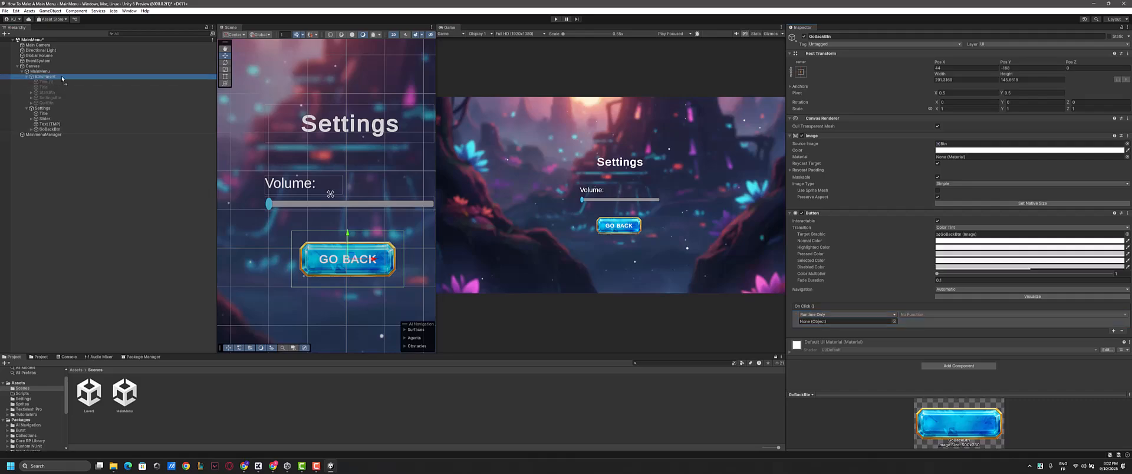
left_click_drag(46, 79, 337, 133)
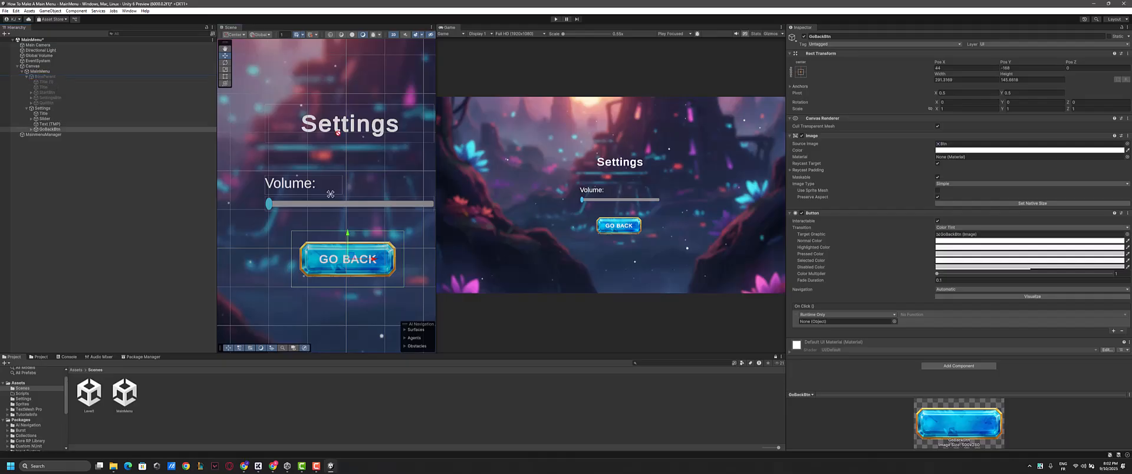
left_click_drag(844, 318, 821, 322)
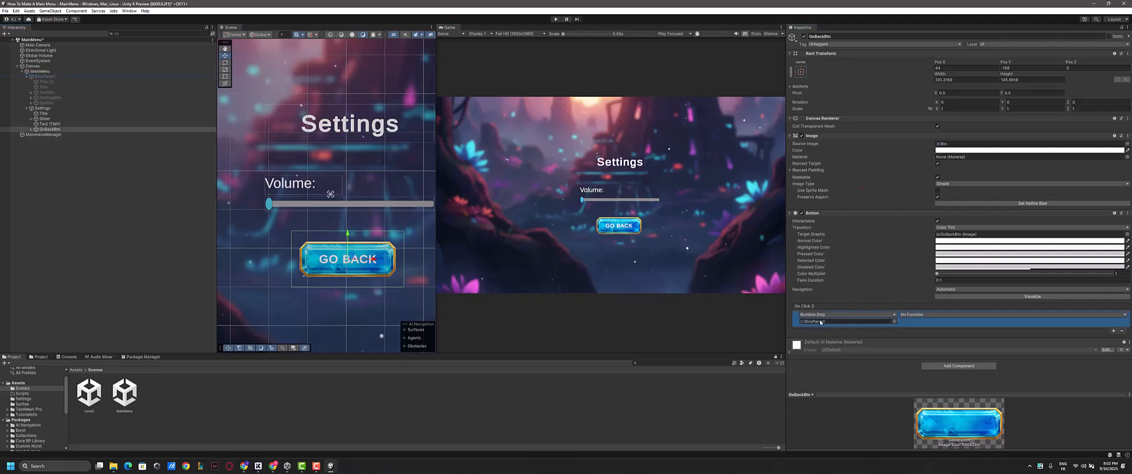
left_click(927, 315)
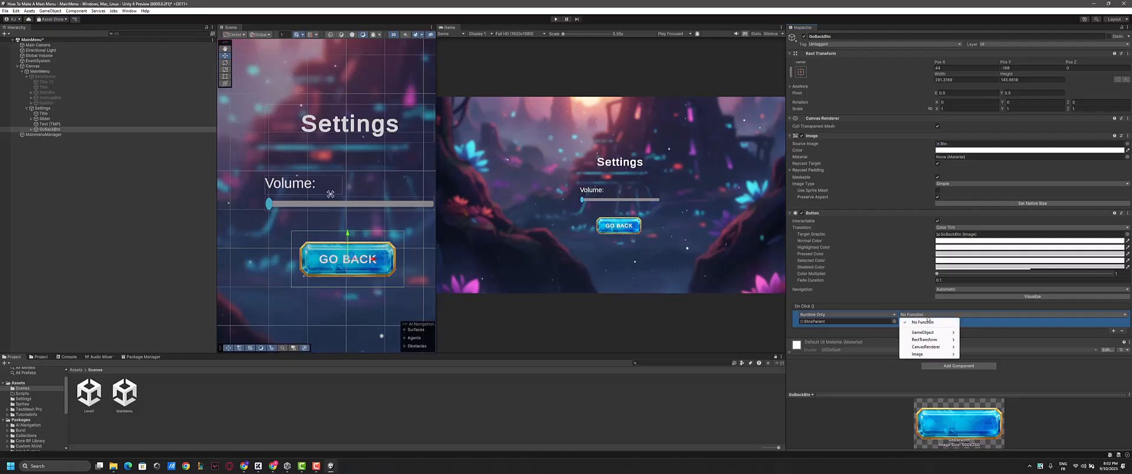
mouse_move(928, 334)
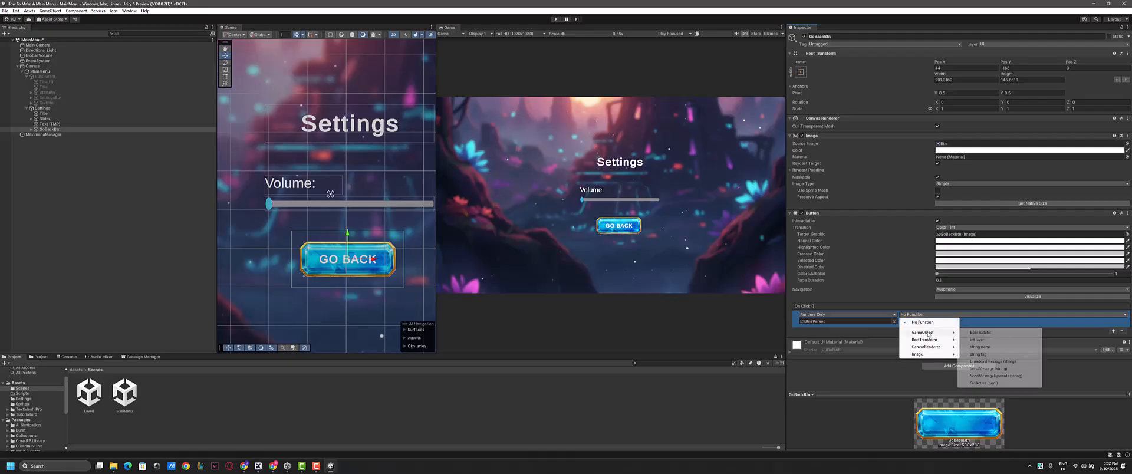
left_click(983, 383)
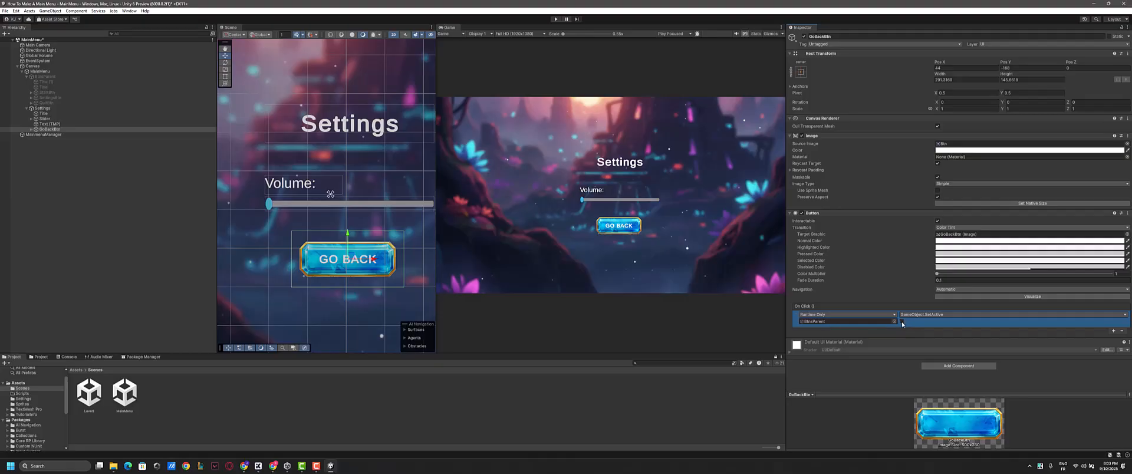
left_click(901, 322)
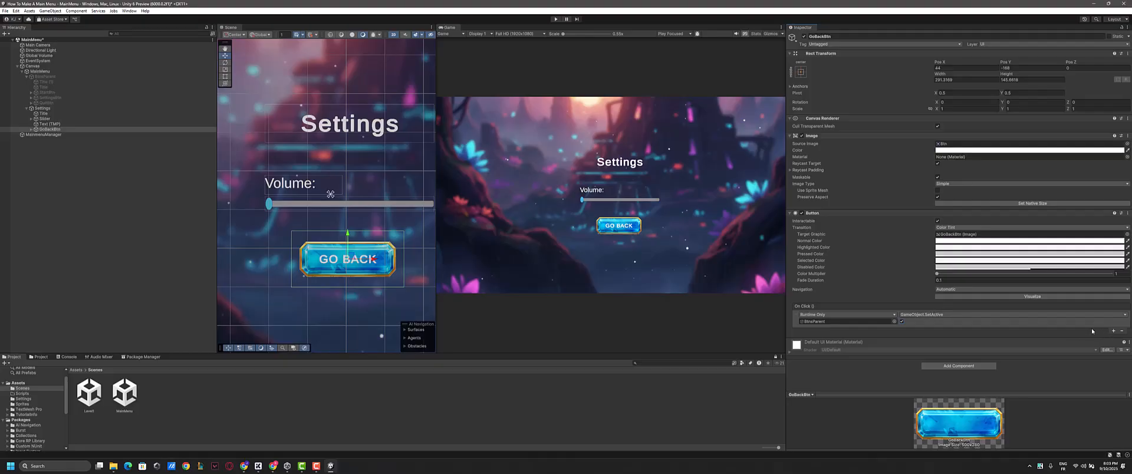
- Add a second On Click entry to GoBackBtn that calls GameObject.SetActive on Settings with its checkbox disabled
left_click(1113, 331)
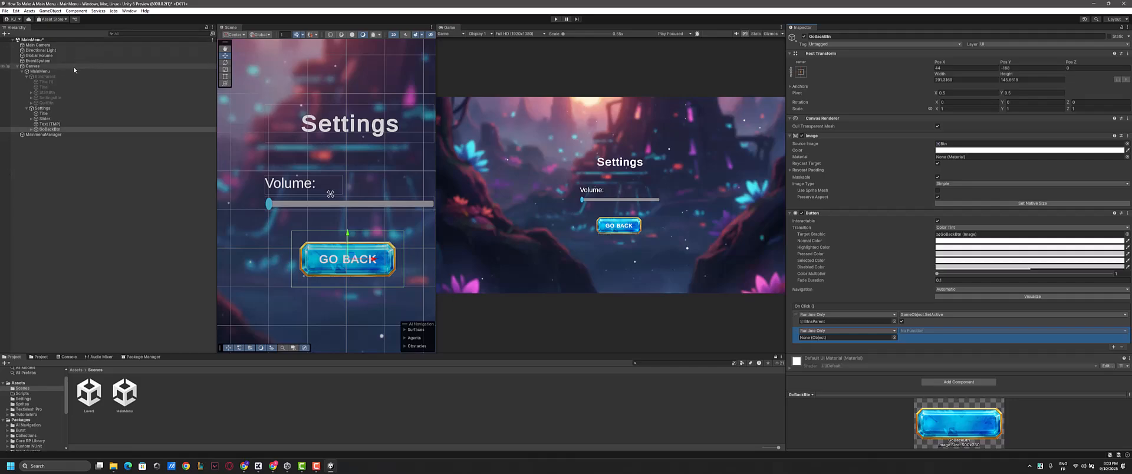
left_click(41, 108)
left_click_drag(46, 112, 841, 339)
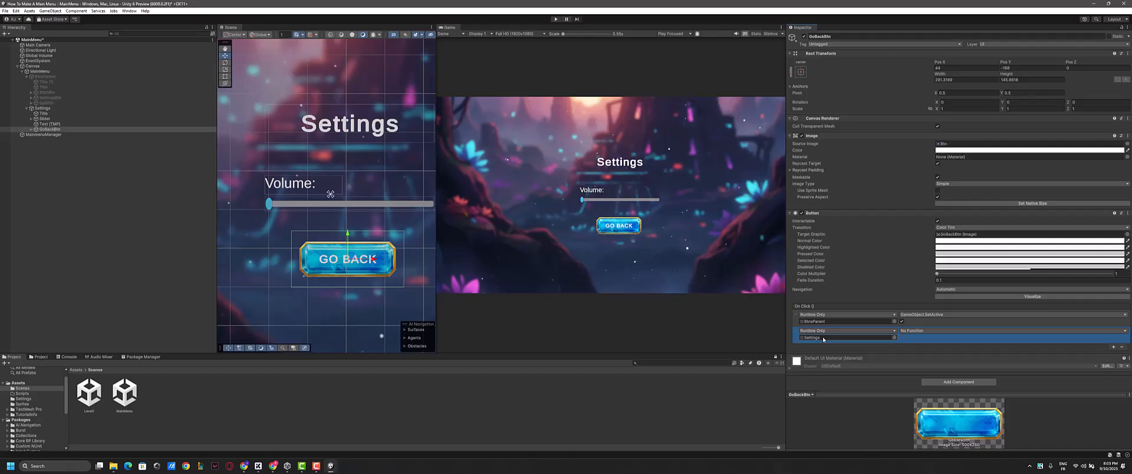
left_click(920, 332)
mouse_move(929, 348)
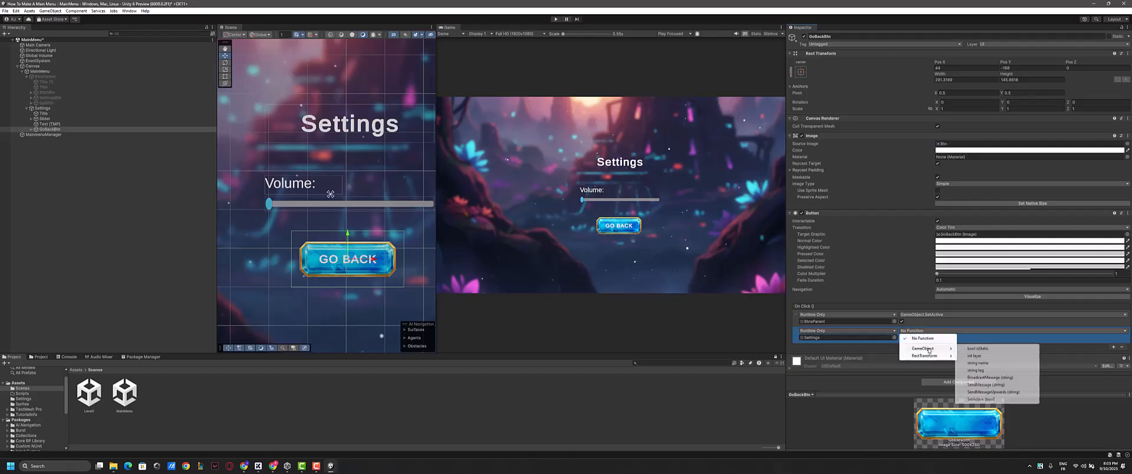
left_click(995, 401)
left_click(902, 338)
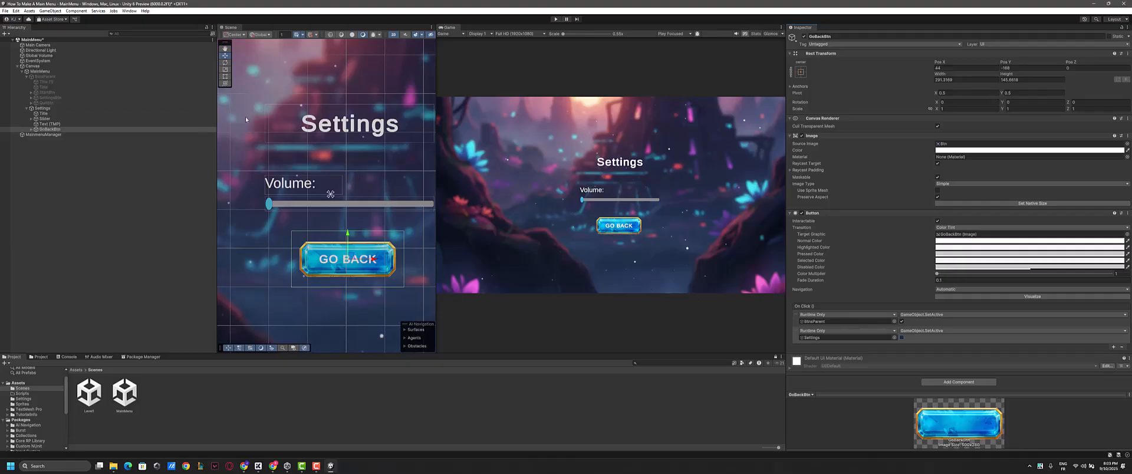
- Activate the BtnsParent object so the main menu frame and buttons serve as an alignment reference
left_click(83, 113)
left_click(80, 108)
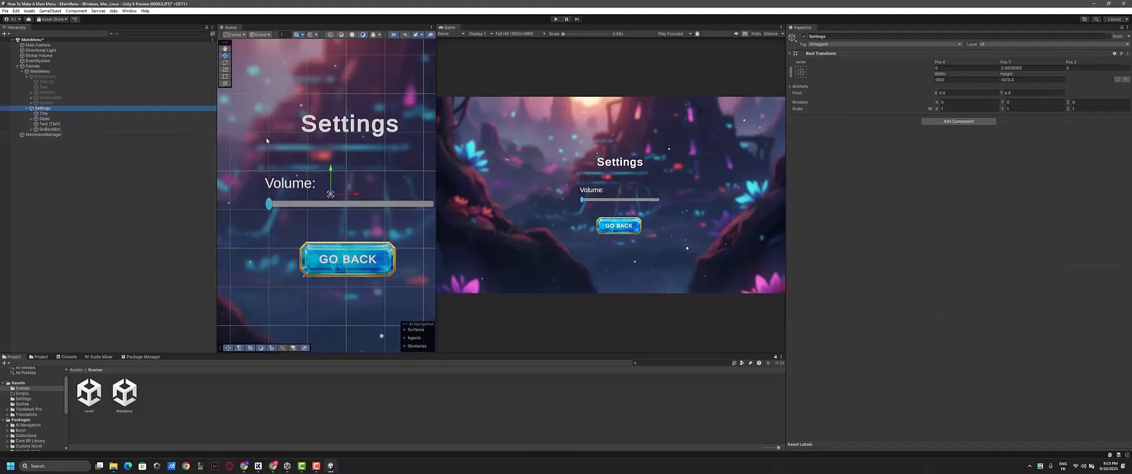
left_click(47, 81)
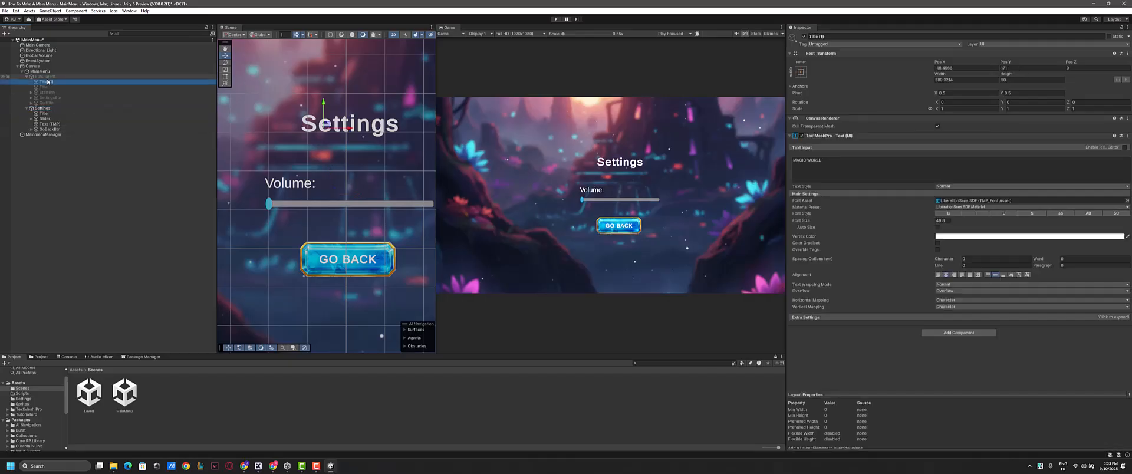
left_click(45, 77)
left_click(803, 36)
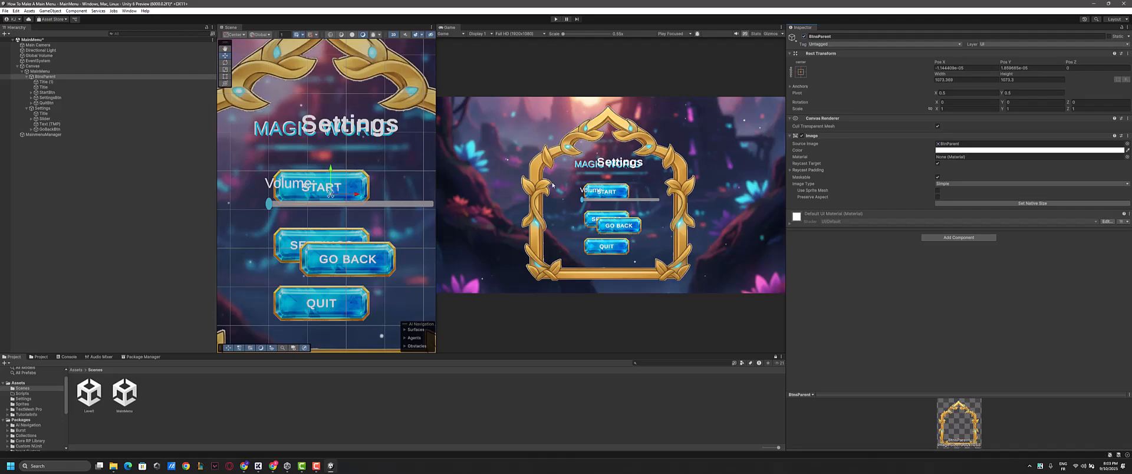
- Move the Settings title left and slightly down to center it over the MAGIC WORLD title inside the golden frame
left_click(50, 113)
key("f")
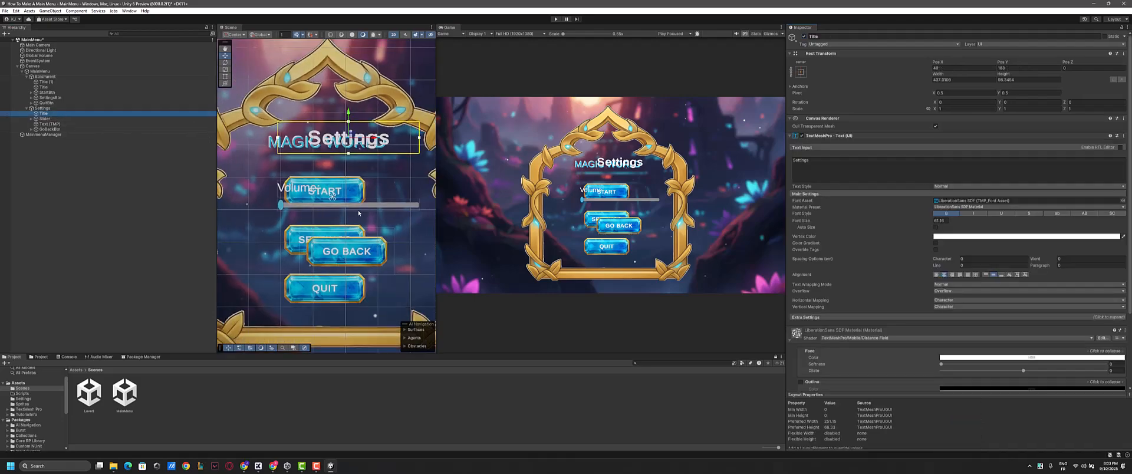
left_click_drag(375, 153, 360, 152)
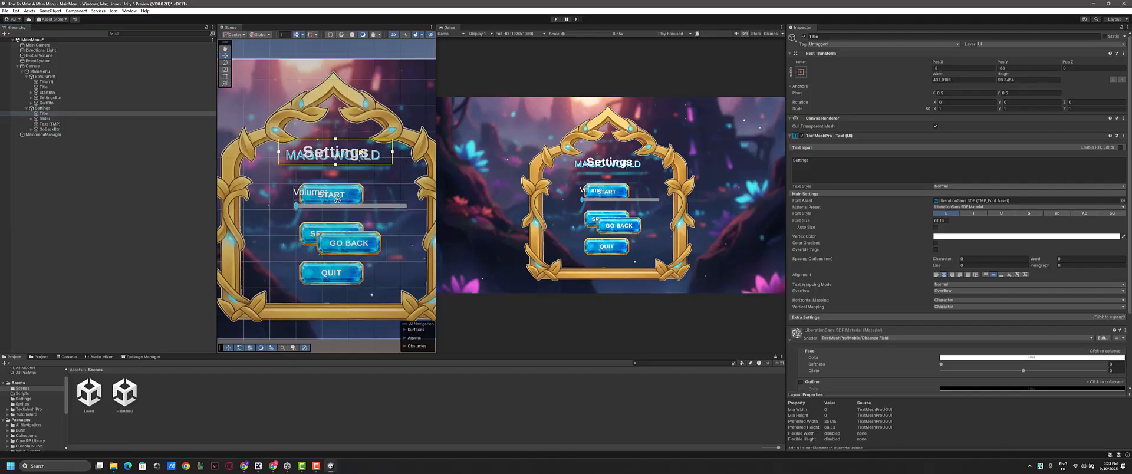
left_click_drag(335, 126, 356, 155)
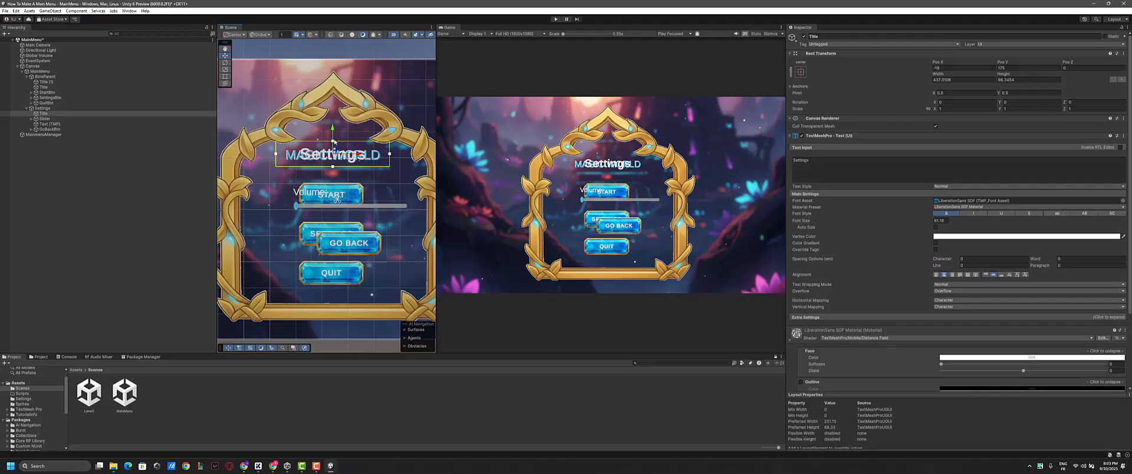
- Shift the volume slider and its Volume label left to center them within the golden frame
left_click(372, 206)
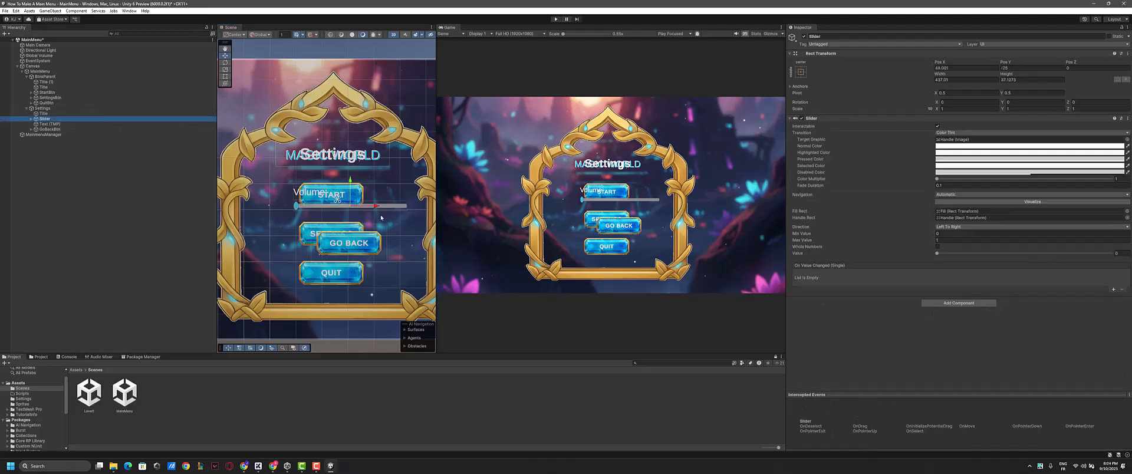
left_click_drag(376, 207, 355, 209)
left_click(50, 123)
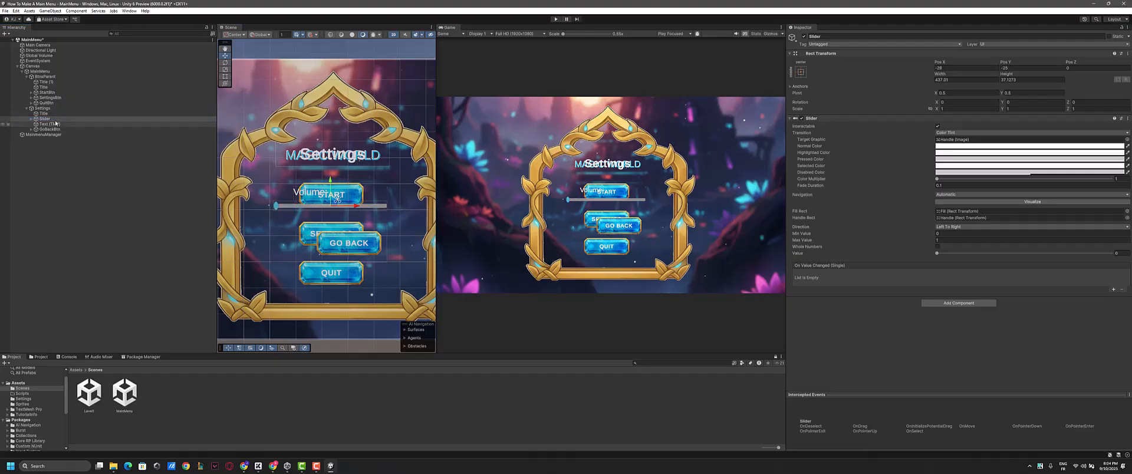
left_click_drag(332, 196, 326, 196)
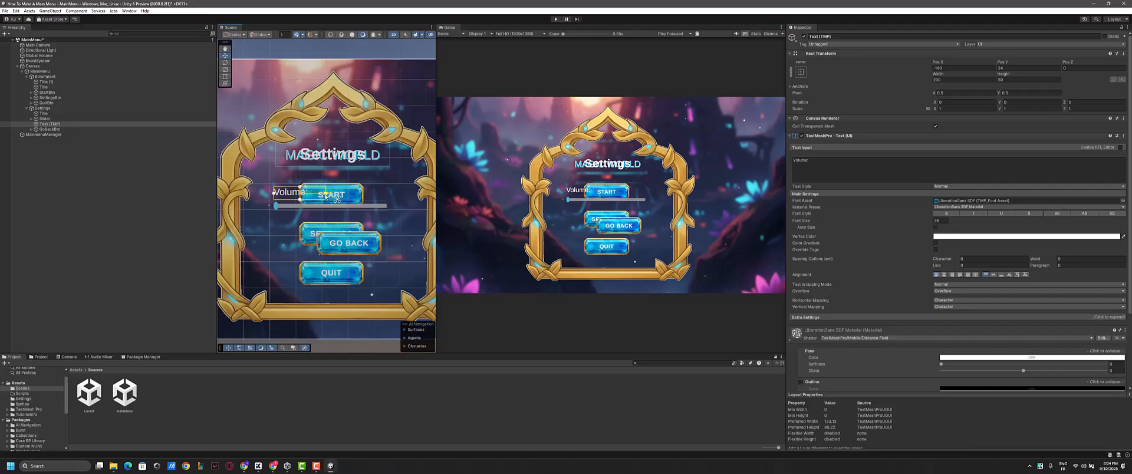
- Move the Go Back button left and up to align over the main menu's SETTINGS button, and deactivate the Settings object
left_click(374, 243)
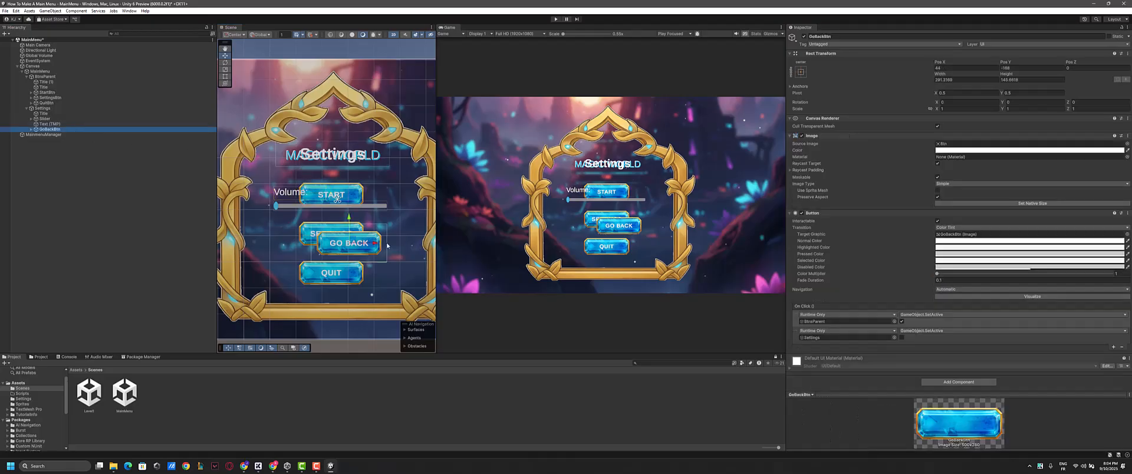
left_click_drag(375, 244, 358, 244)
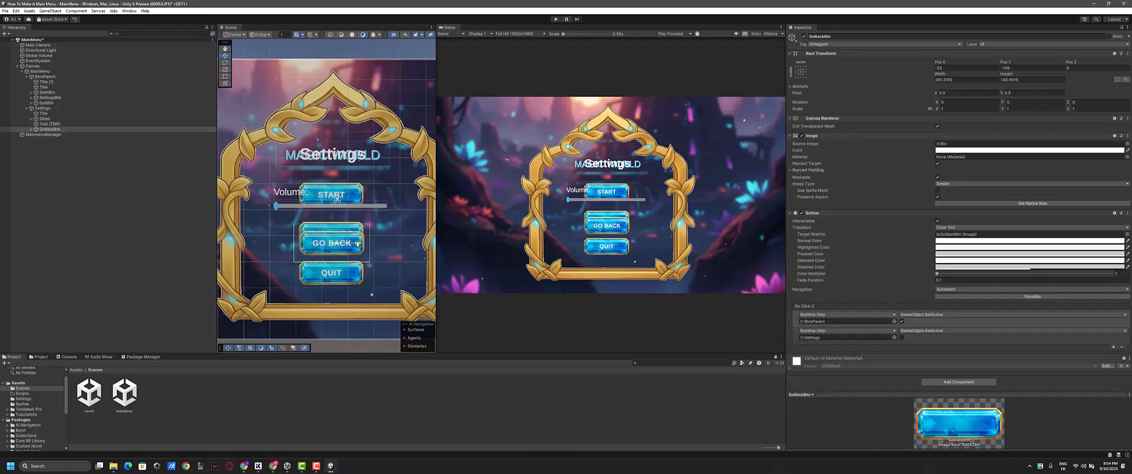
left_click_drag(332, 217, 332, 208)
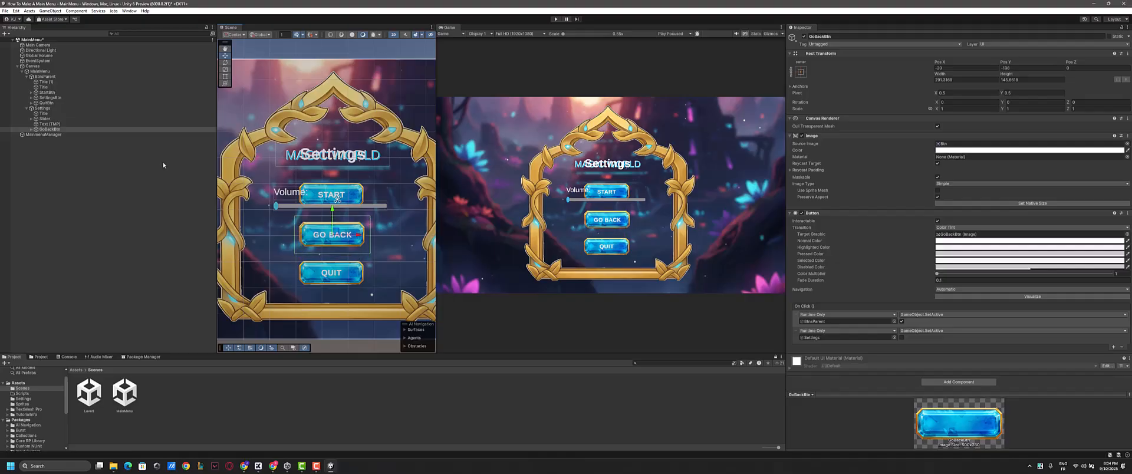
left_click(49, 109)
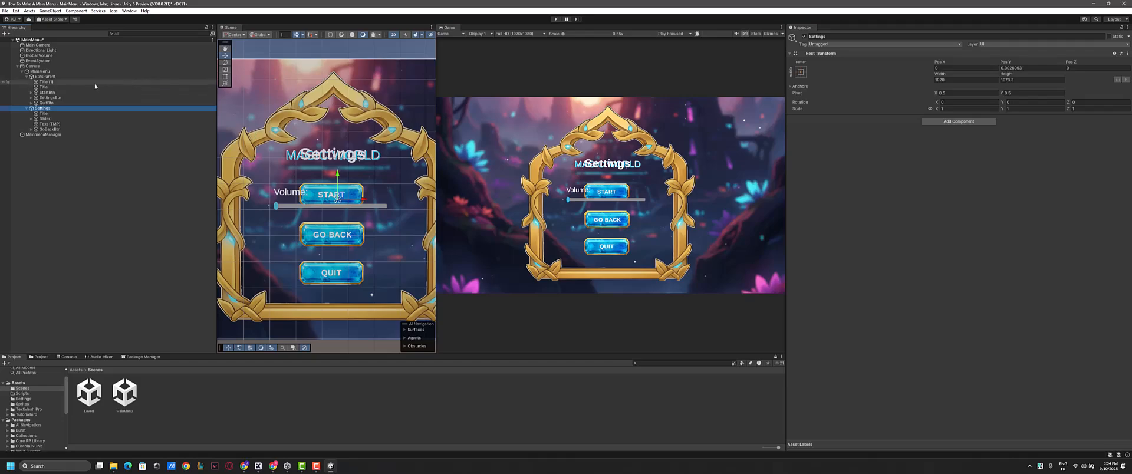
left_click(802, 38)
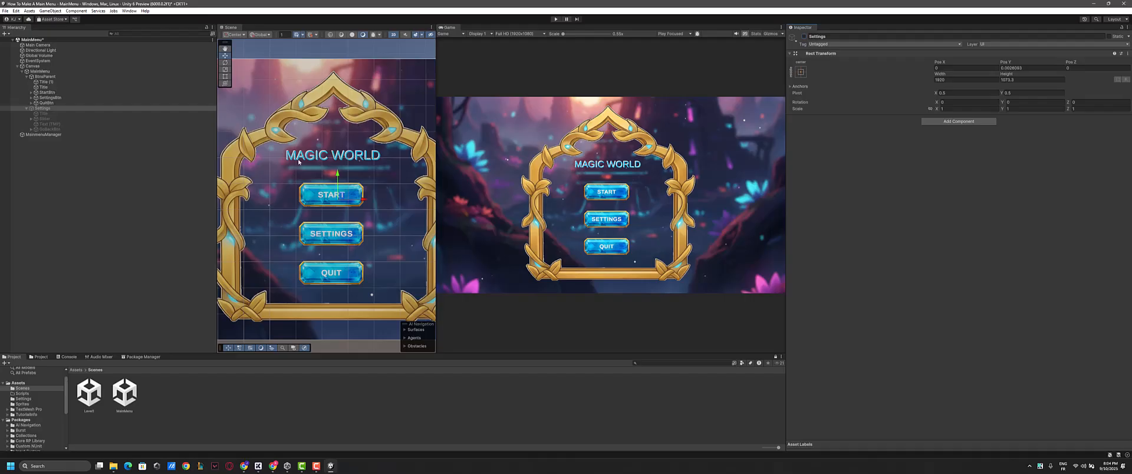
- Replace SettingsBtn's existing On Click entry with one that calls GameObject.SetActive on BtnsParent with its checkbox disabled
left_click(317, 242)
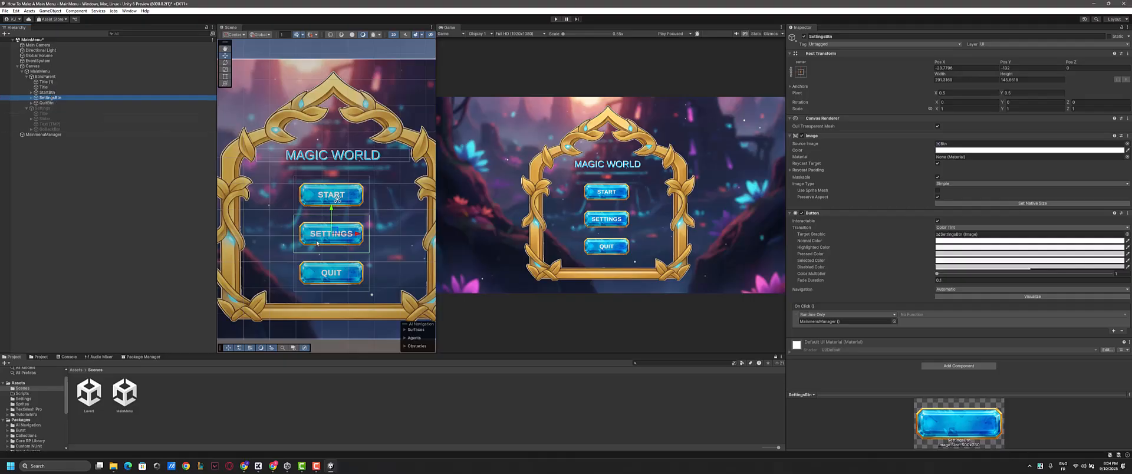
left_click(1123, 332)
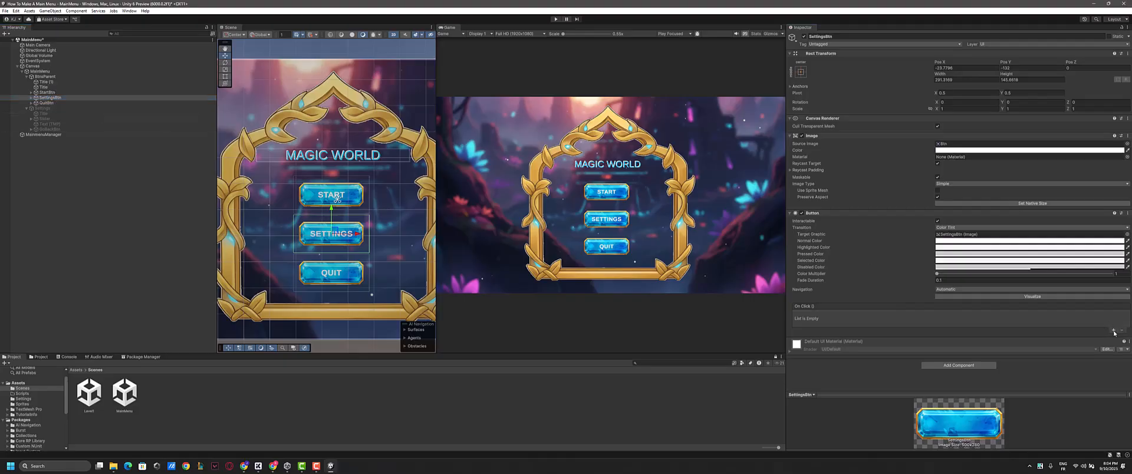
left_click(1114, 331)
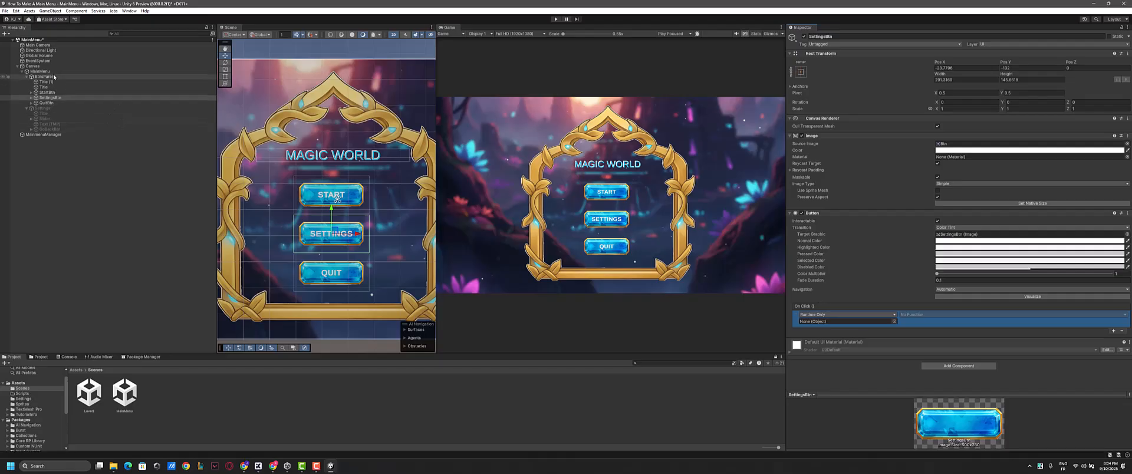
left_click_drag(54, 77, 317, 161)
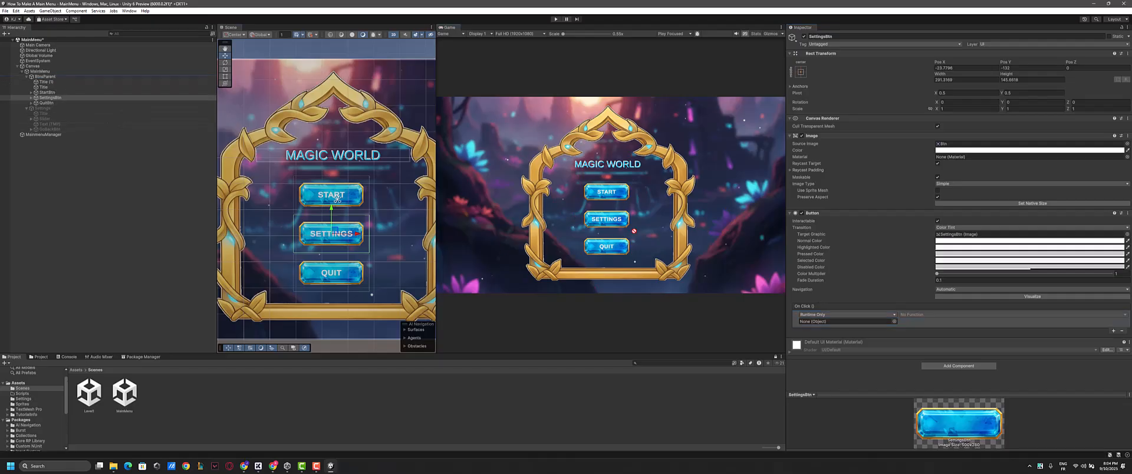
left_click_drag(337, 200, 876, 325)
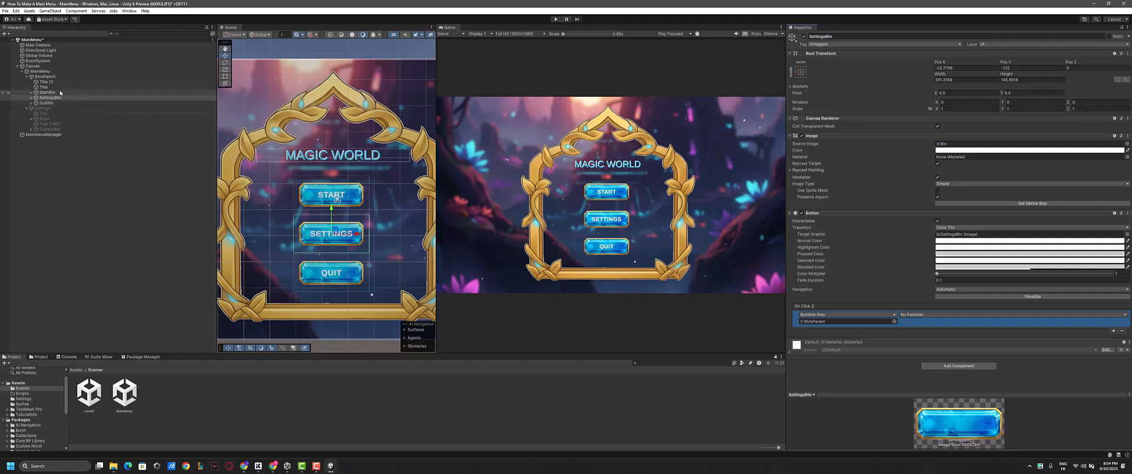
left_click(1015, 315)
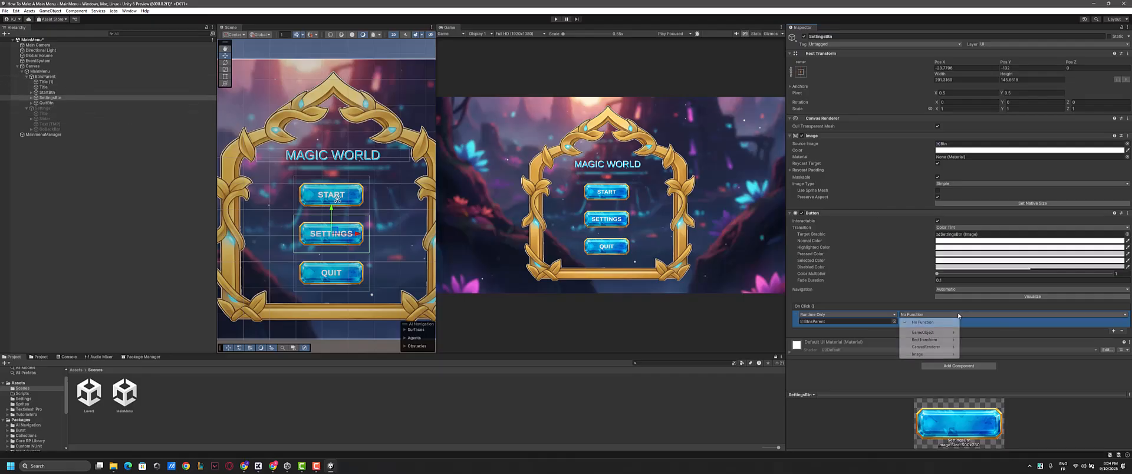
mouse_move(923, 334)
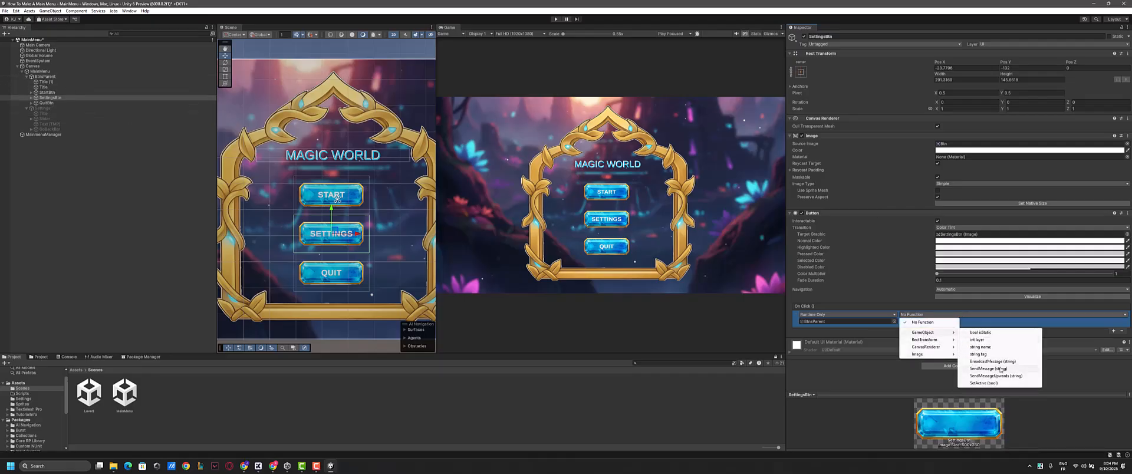
left_click(1000, 383)
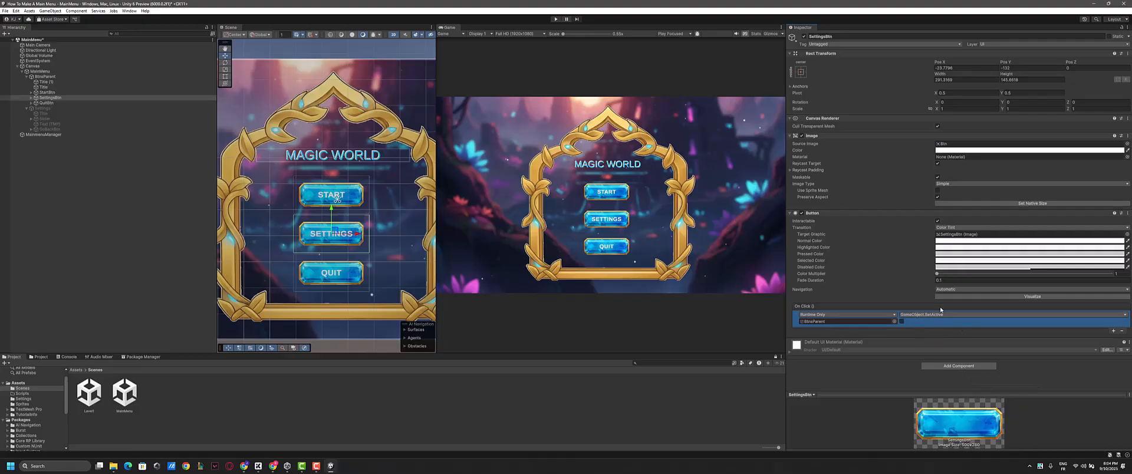
- Add a second On Click entry to SettingsBtn that calls GameObject.SetActive on Settings with its checkbox enabled
left_click(1114, 331)
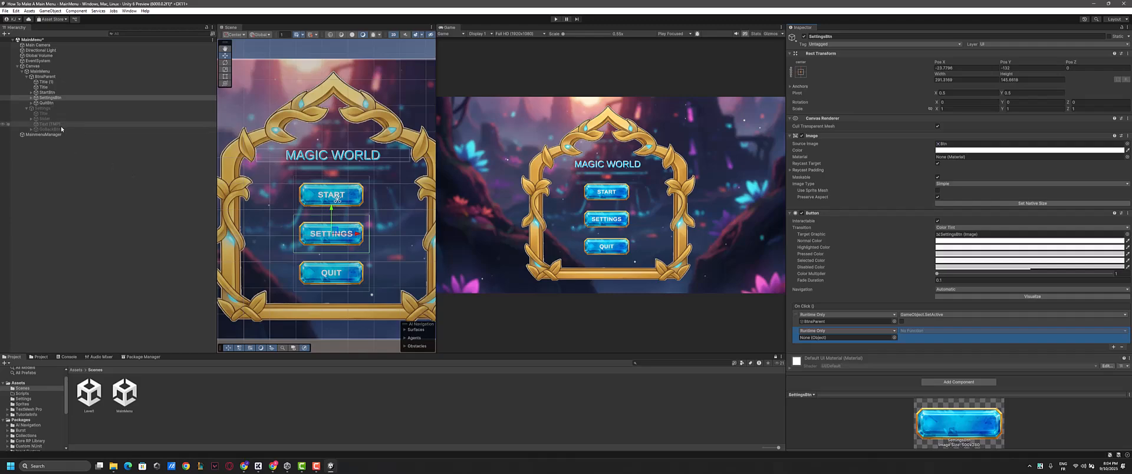
left_click_drag(37, 110, 848, 338)
left_click(919, 331)
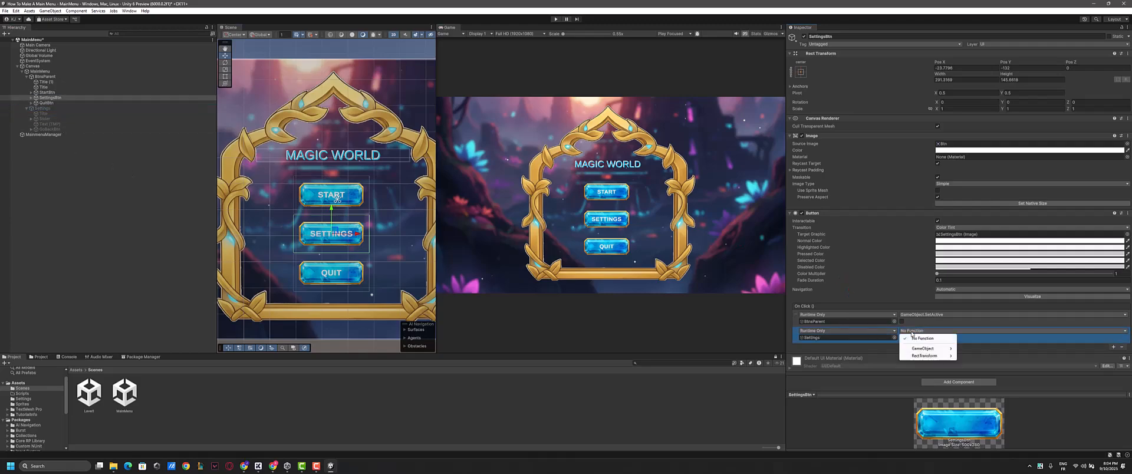
mouse_move(928, 348)
left_click(982, 399)
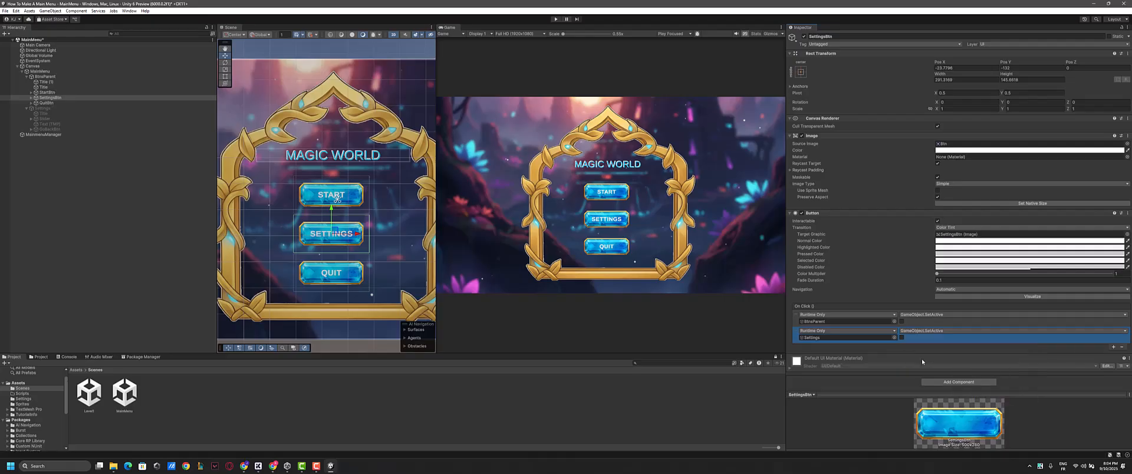
left_click(902, 338)
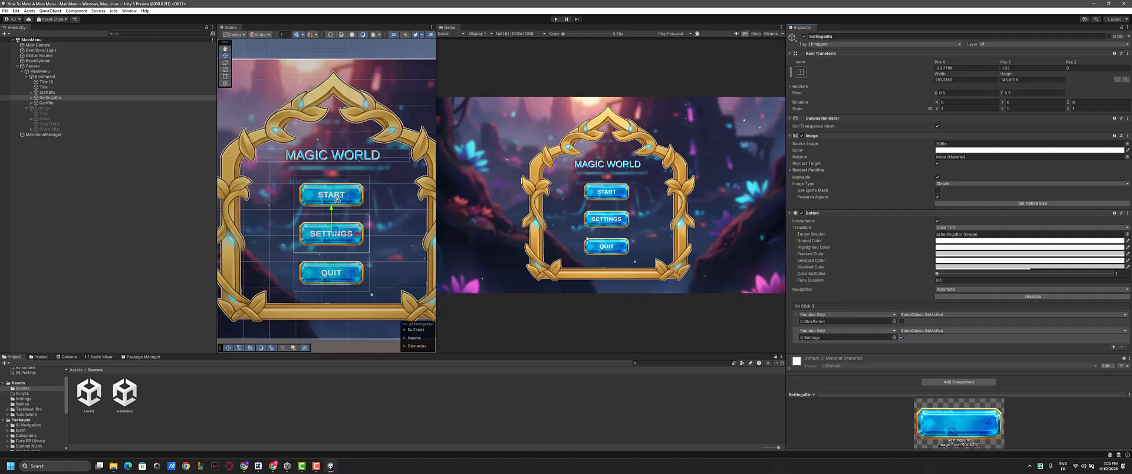
- Check GoBackBtn's On Click entries, and test the SETTINGS and GO BACK buttons in Play mode by switching between both screens
left_click(76, 128)
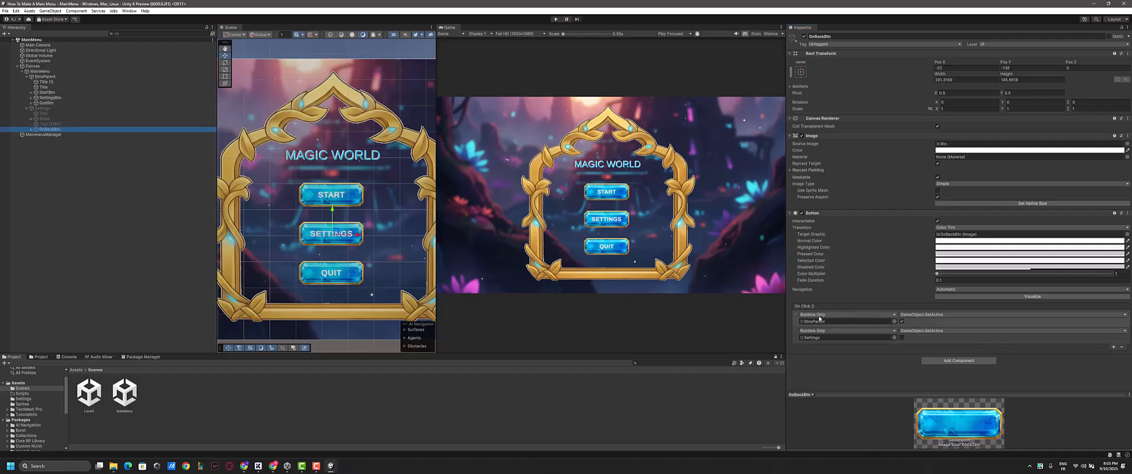
left_click(585, 152)
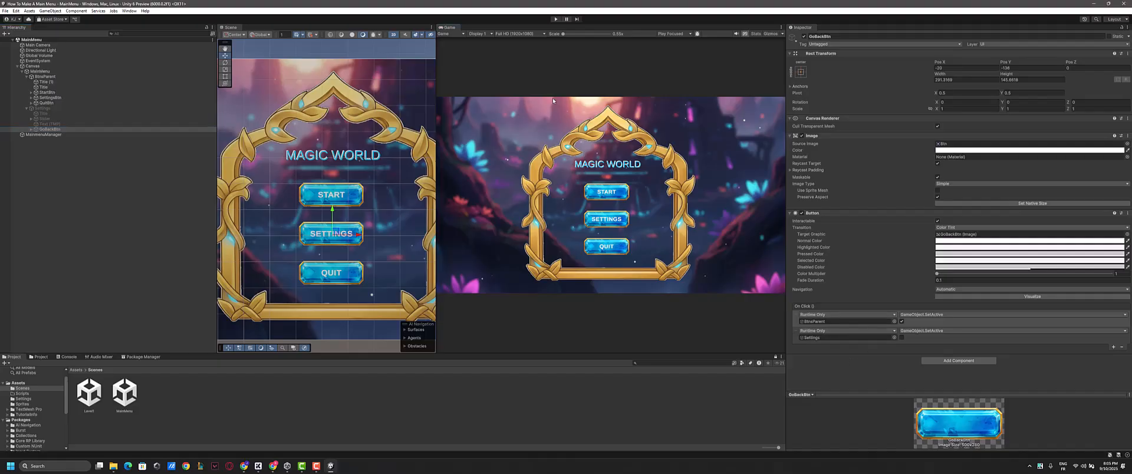
left_click(556, 19)
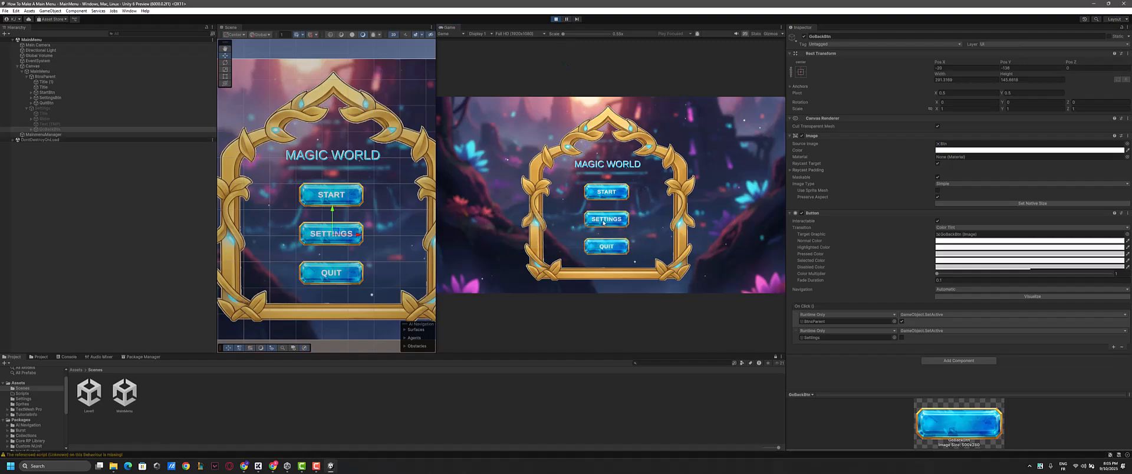
left_click(603, 219)
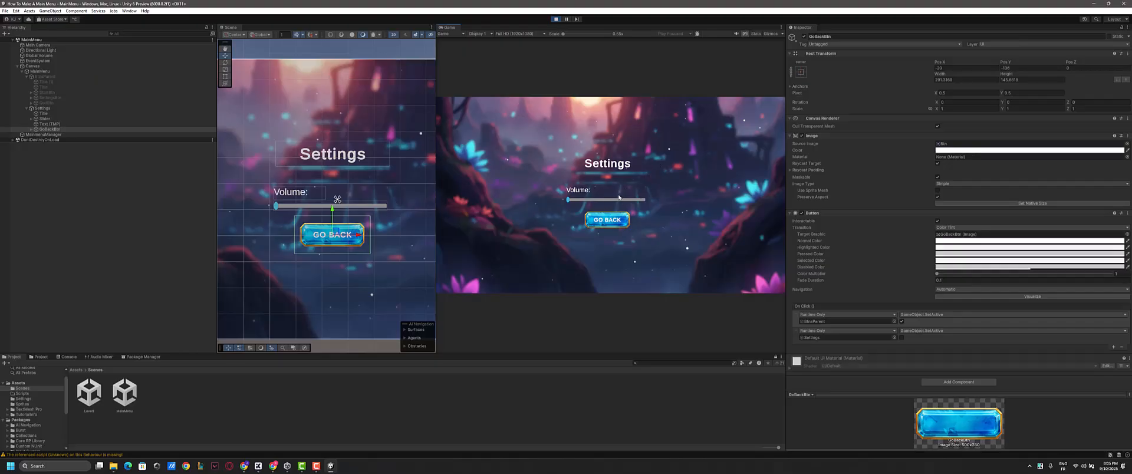
left_click(606, 223)
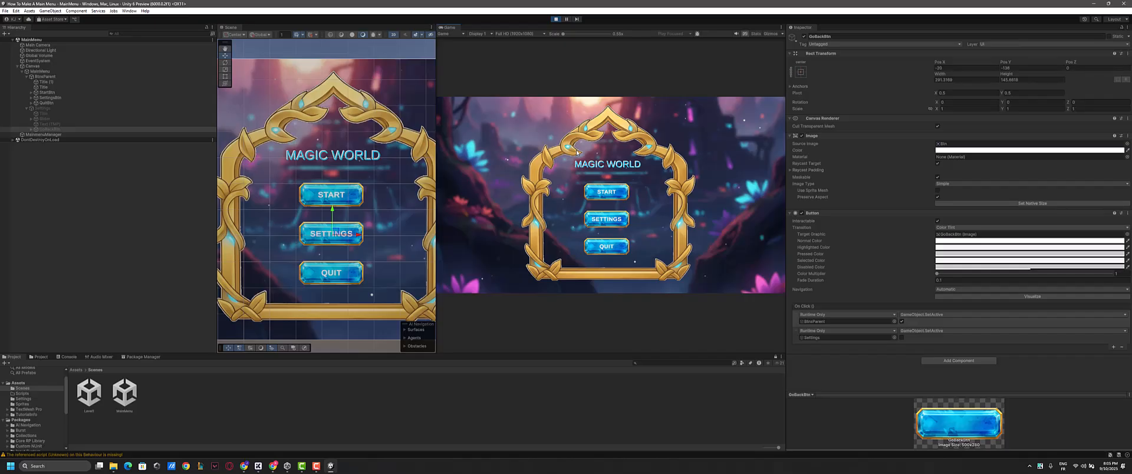
left_click(602, 222)
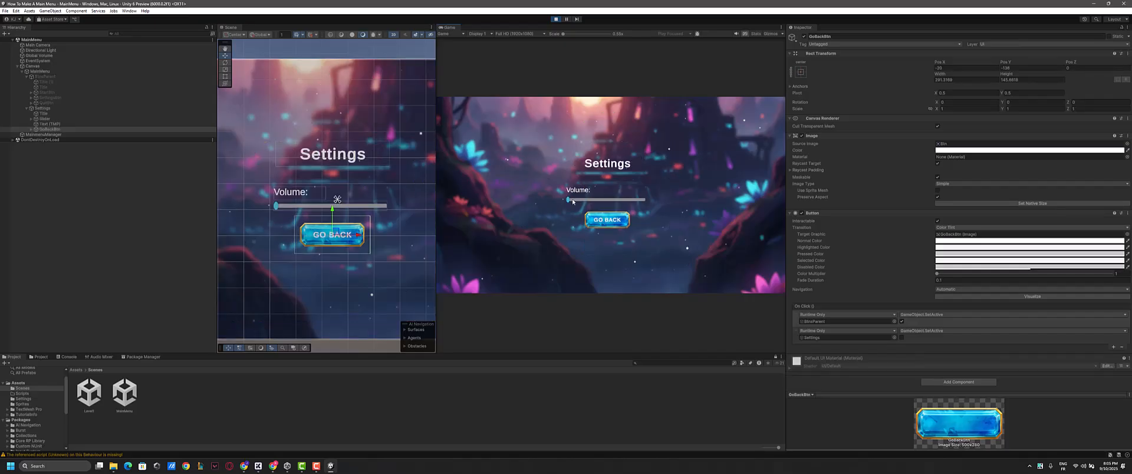